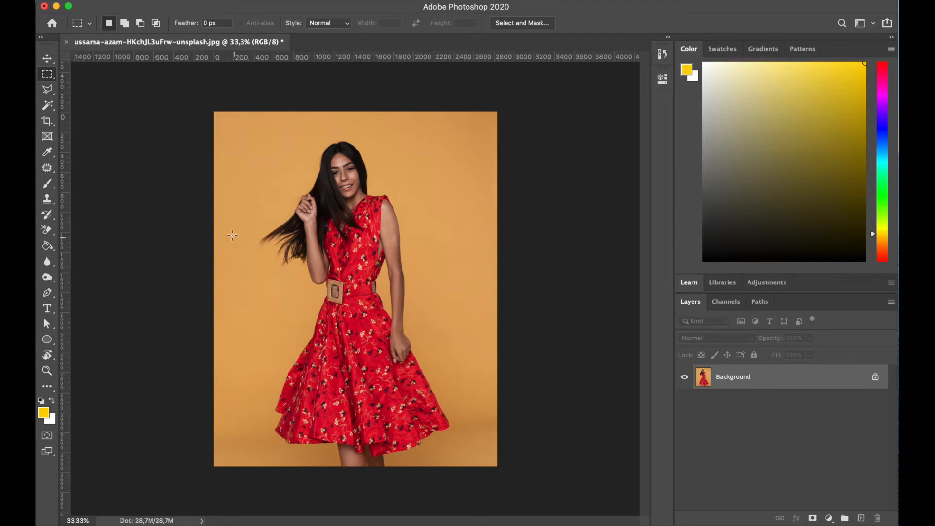
- Convert the Background layer into a regular layer named Woman
drag(270, 142, 388, 486)
click(396, 408)
double_click(700, 379)
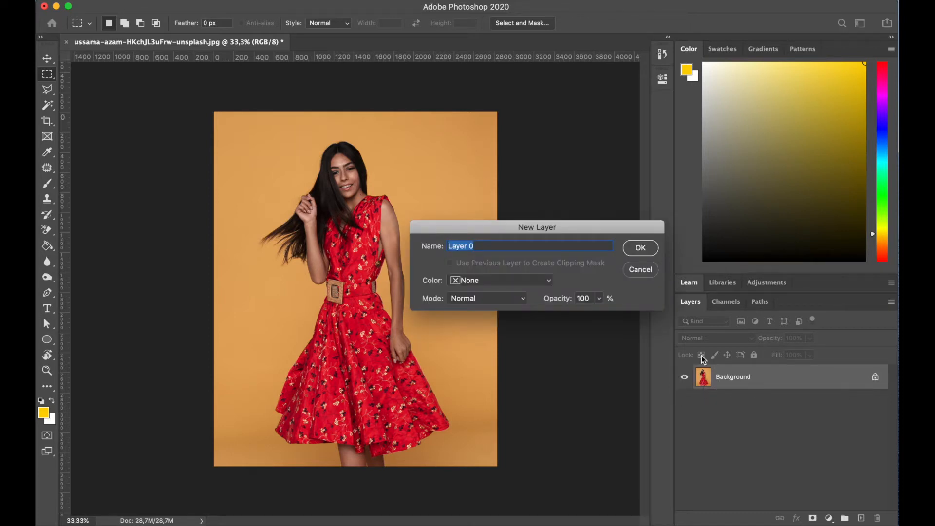
text(Woman back)
key(BackSpace)
key(BackSpace)
key(BackSpace)
key(BackSpace)
key(BackSpace)
click(641, 250)
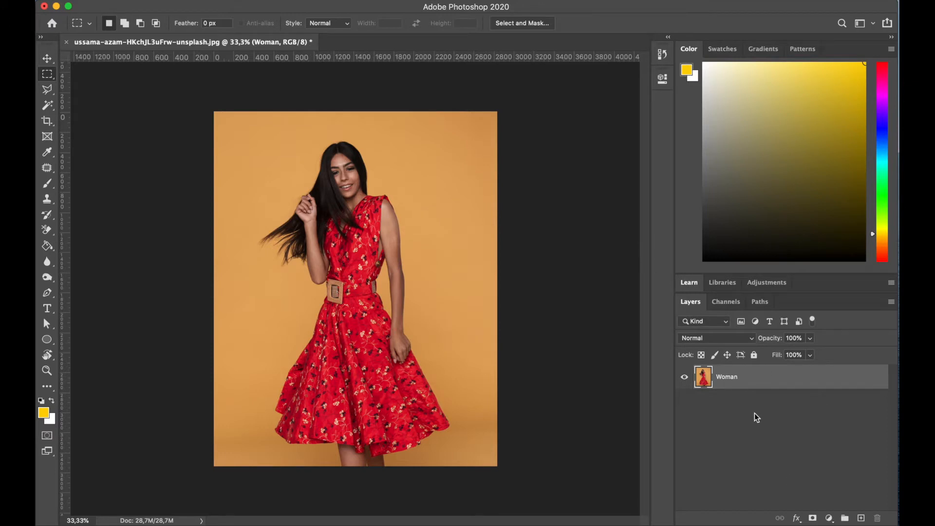
- Create a new empty layer and move it beneath the Woman layer
click(862, 518)
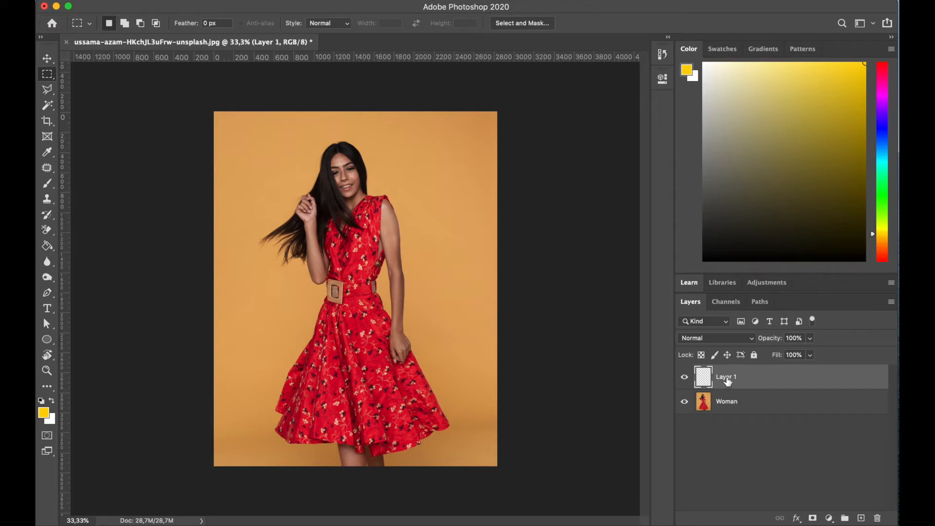
drag(728, 381, 727, 415)
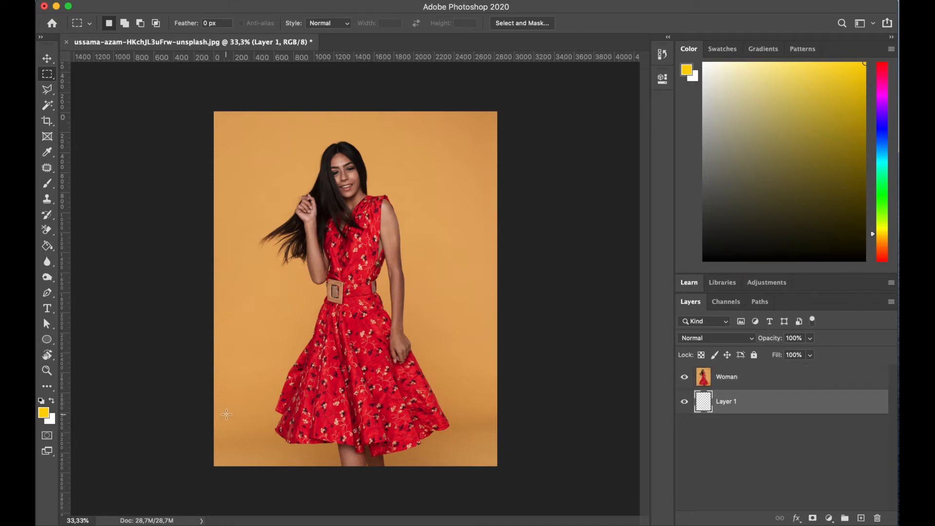
- Set the foreground colour to bright yellow fff600 and fill the new layer with it using the Paint Bucket
drag(47, 247, 82, 255)
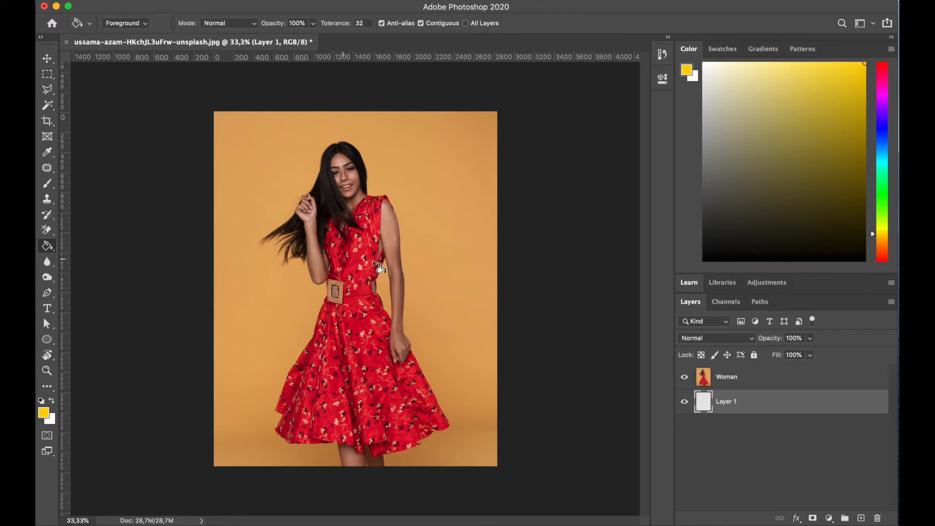
click(44, 413)
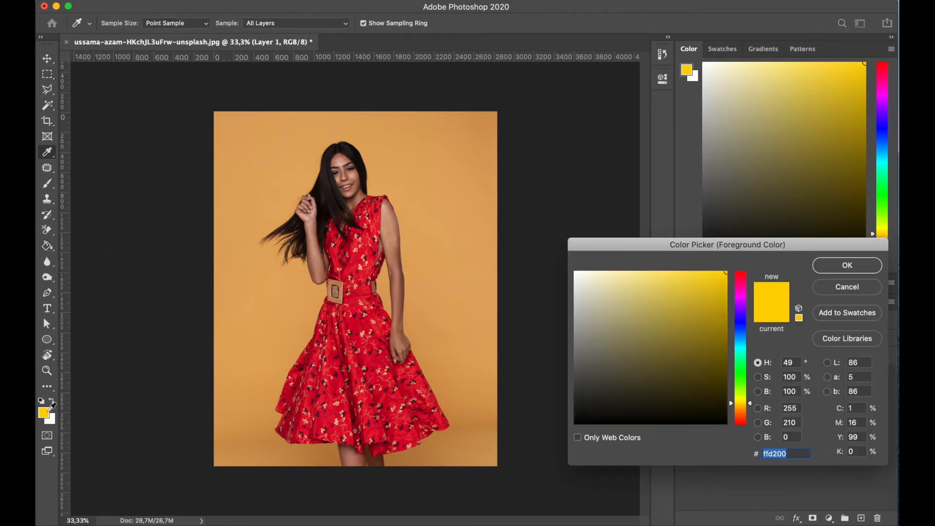
drag(740, 406, 738, 402)
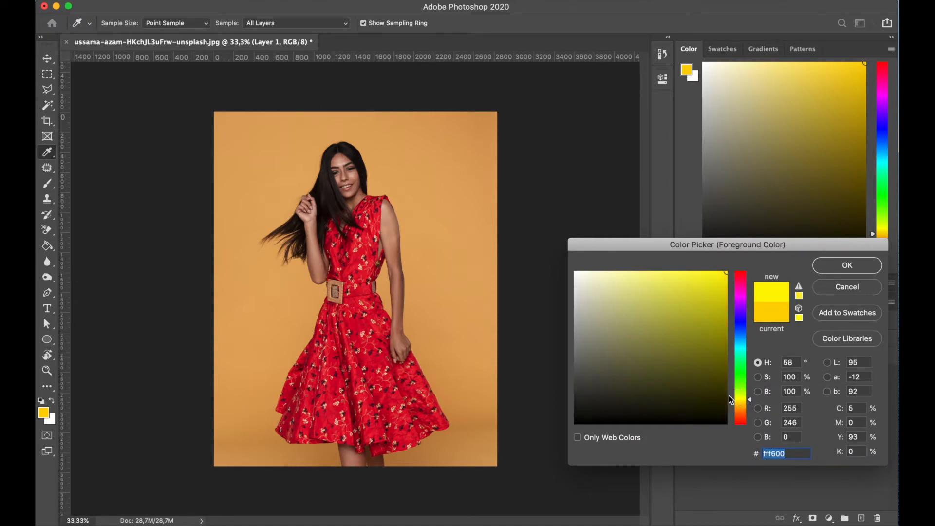
click(831, 267)
key(g)
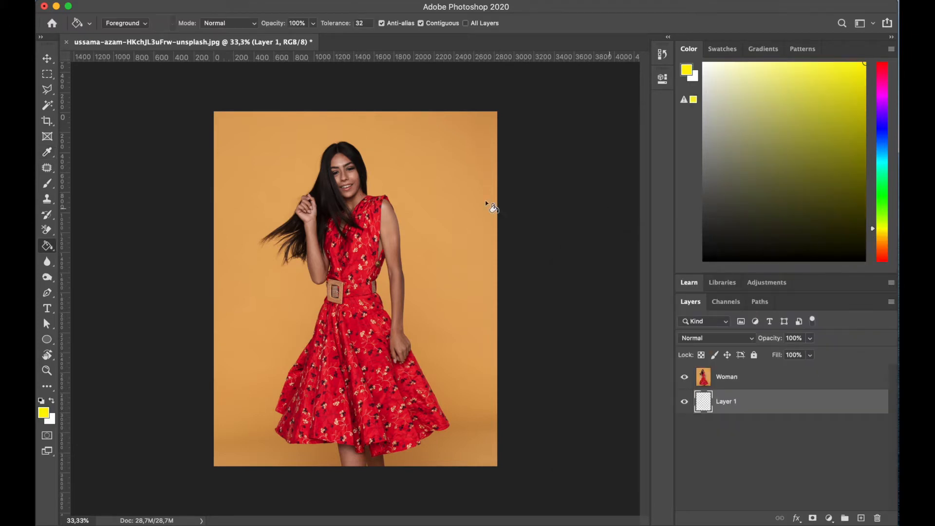
click(396, 197)
- Hide the Woman layer and rename the filled layer Yellow background
click(685, 378)
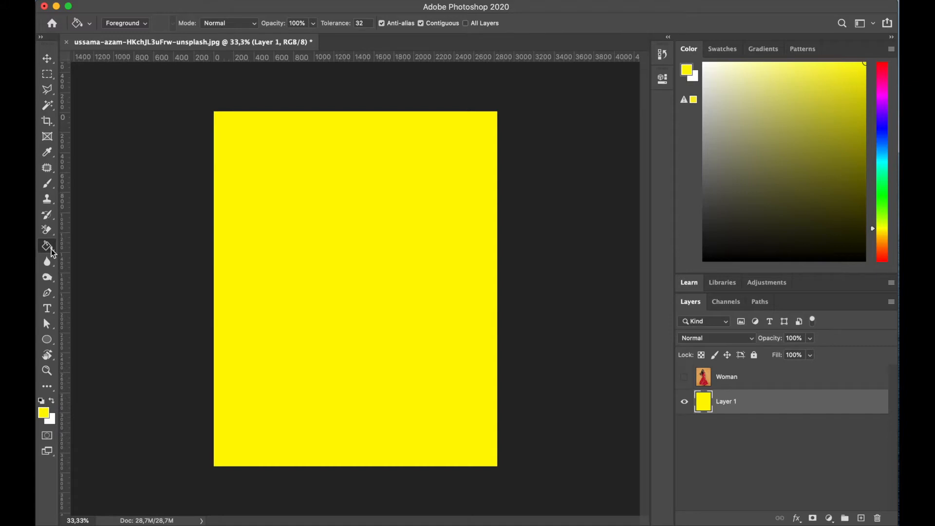
click(338, 253)
double_click(728, 402)
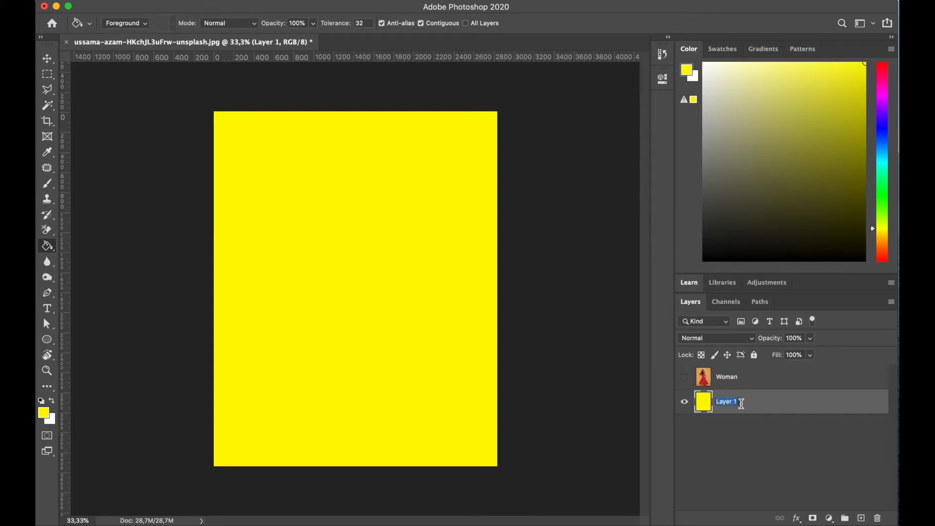
text(Yellow background)
key(Return)
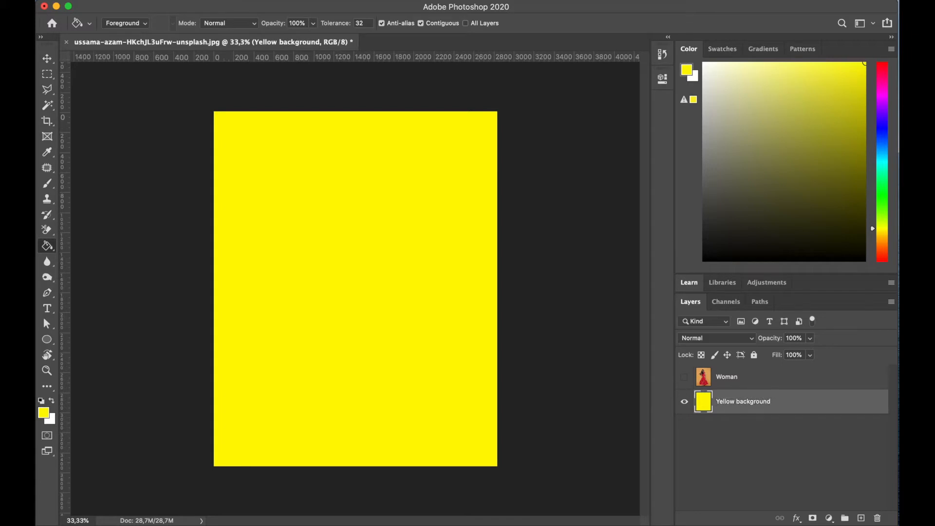
- Show and select the Woman layer, and switch to the Background Eraser Tool
click(684, 380)
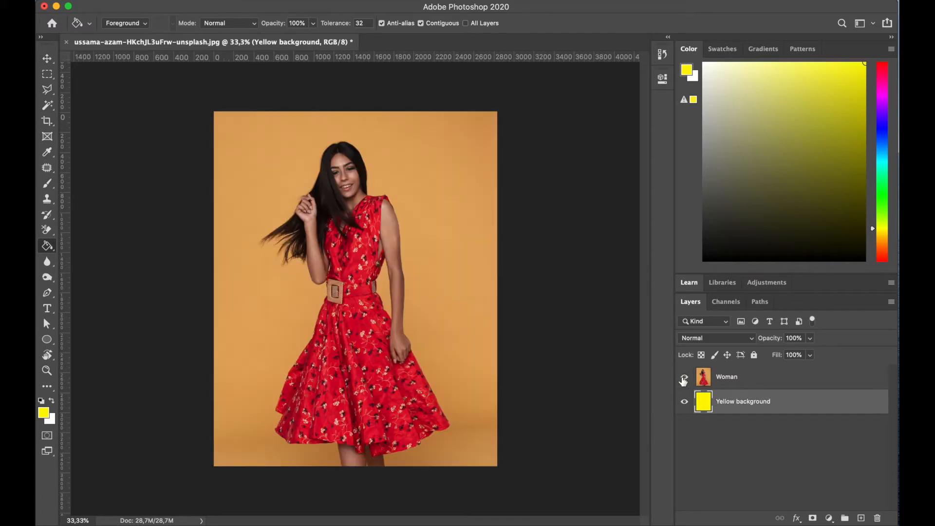
click(726, 380)
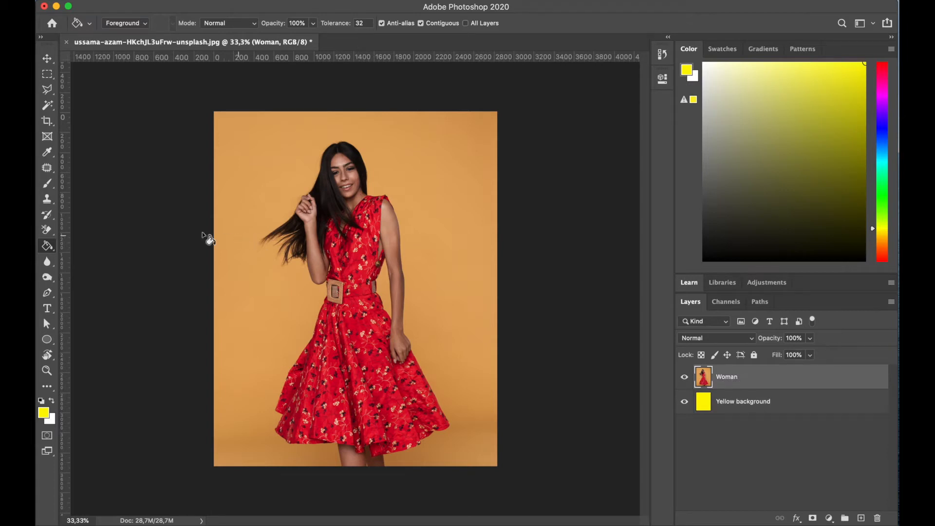
click(48, 233)
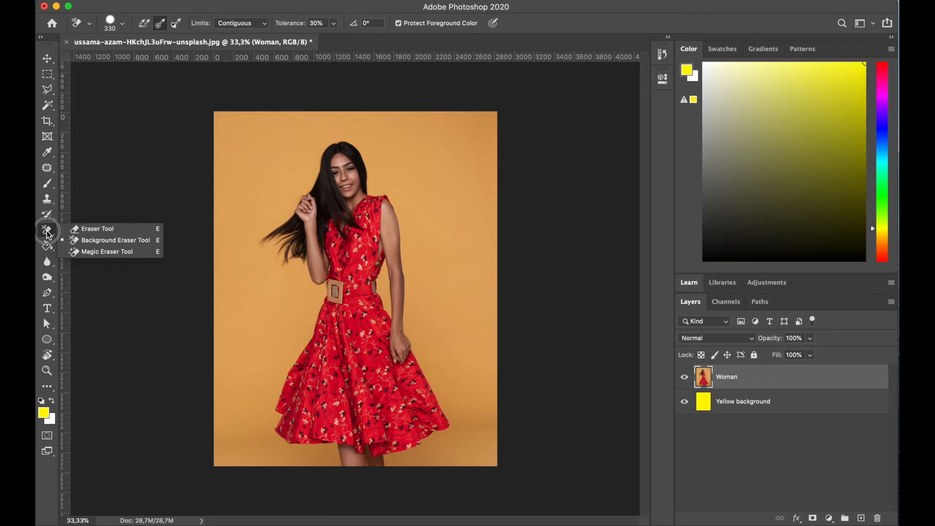
click(120, 245)
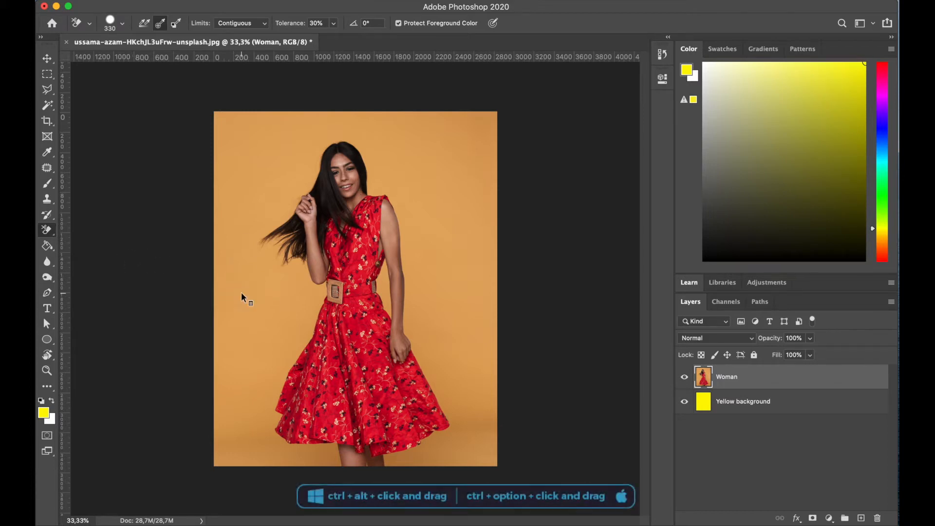
- Set the Background Eraser brush size to 222 px
mouse_move(263, 294)
mouse_down()
mouse_move(331, 300)
mouse_move(242, 299)
mouse_move(339, 295)
mouse_move(295, 295)
mouse_move(309, 293)
mouse_up()
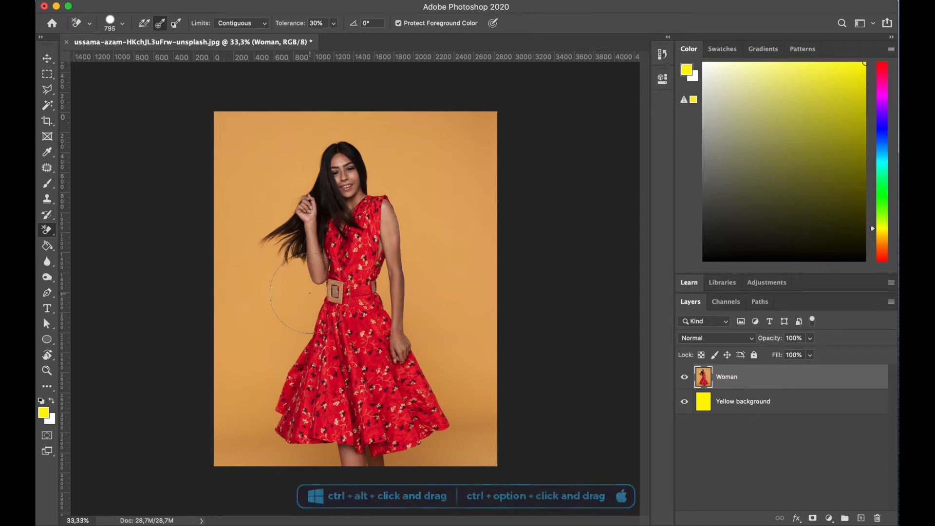
right_click(268, 286)
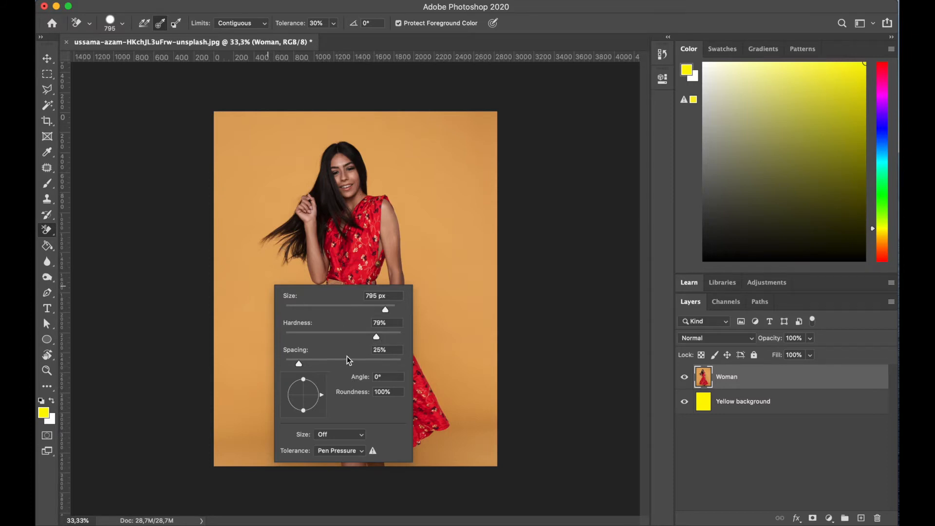
mouse_move(371, 310)
mouse_down()
mouse_move(331, 338)
mouse_move(350, 336)
mouse_up()
click(337, 269)
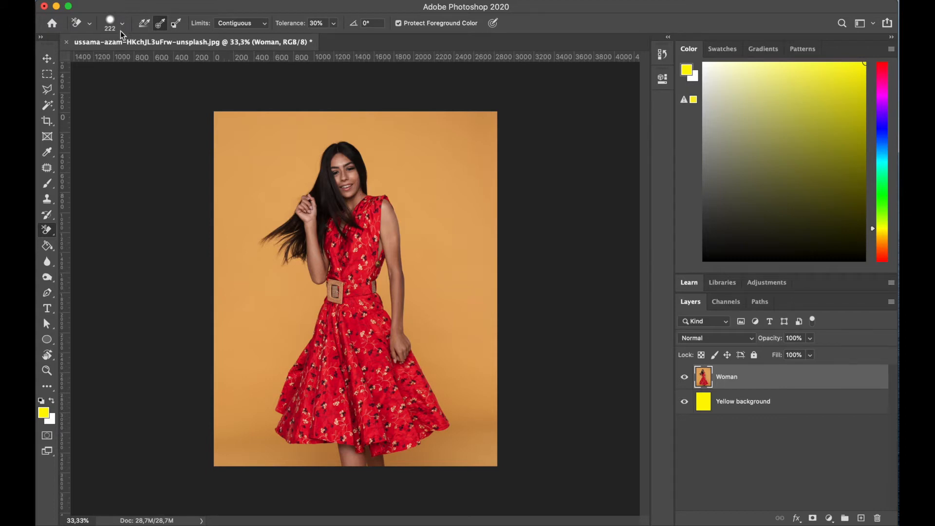
- Review the eraser's sampling and Limits options, keeping Limits on Contiguous
click(158, 28)
click(243, 25)
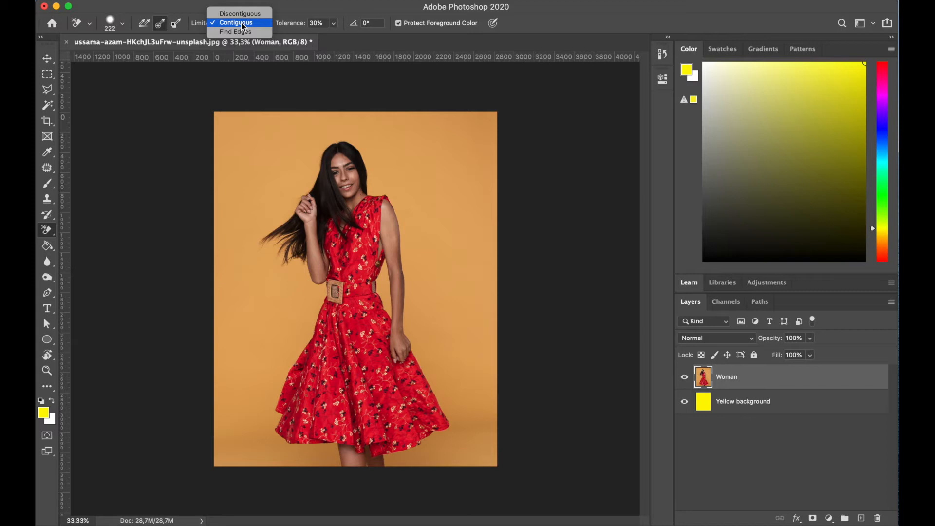
click(242, 23)
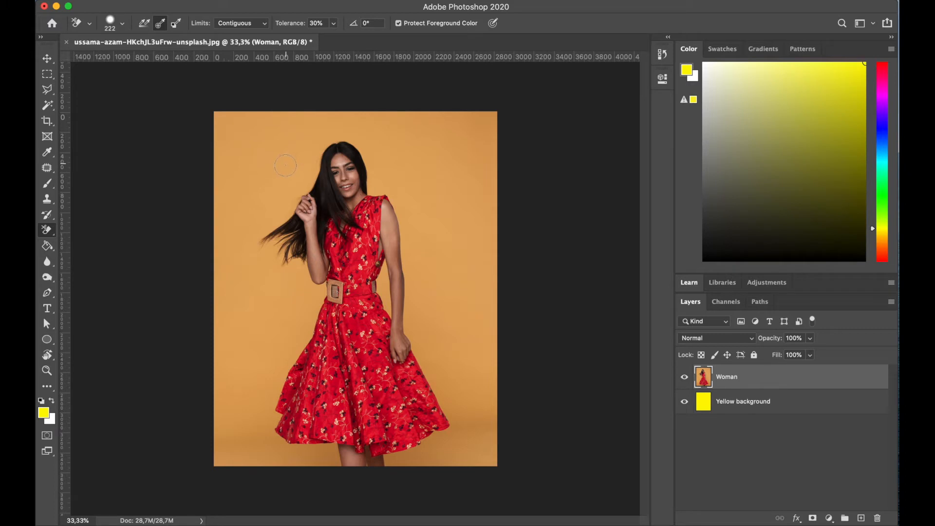
click(236, 23)
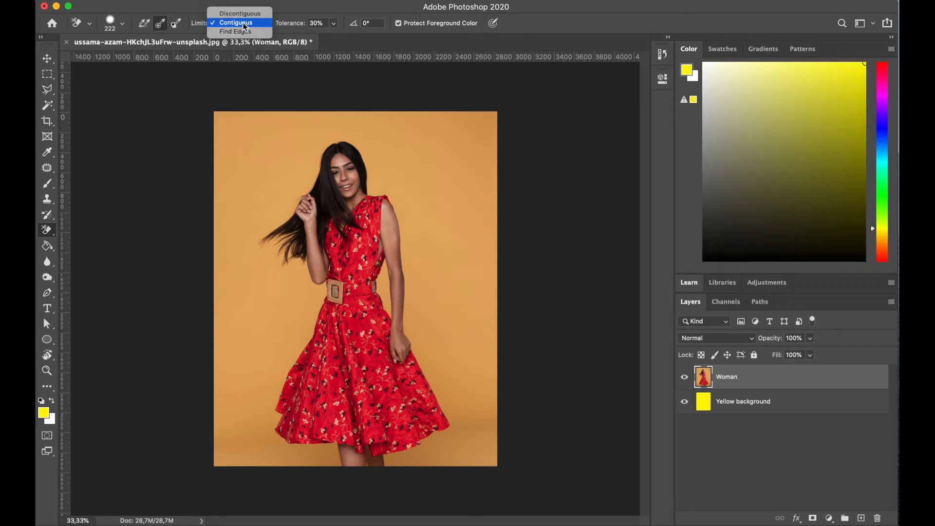
click(244, 23)
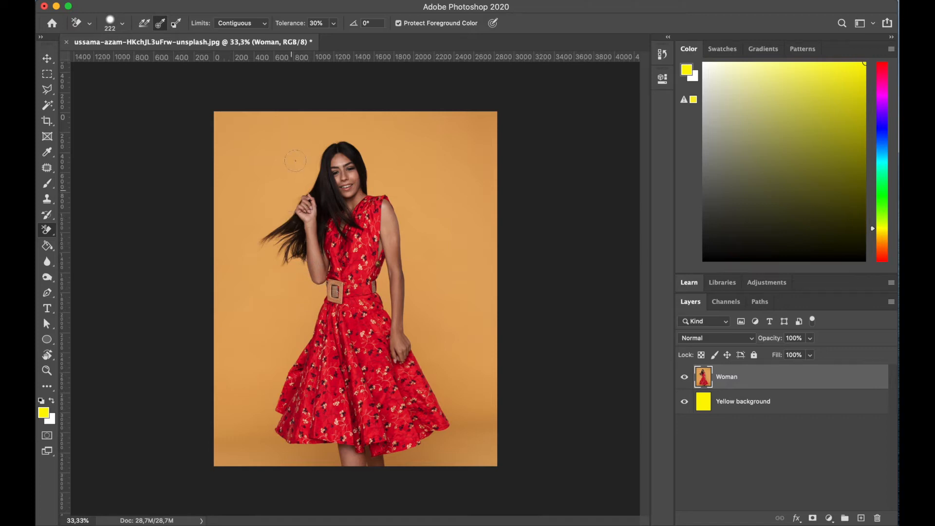
- Try erasing the background beside the hair with tolerance at 5%, then undo the strokes
click(299, 22)
text(5)
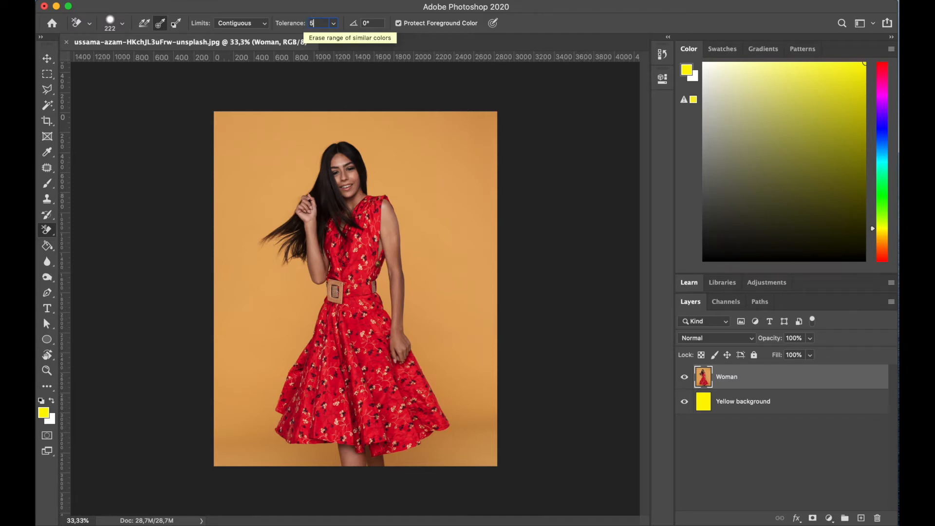
mouse_move(274, 191)
mouse_down()
mouse_move(288, 222)
mouse_move(265, 237)
mouse_move(278, 235)
mouse_move(275, 263)
mouse_move(289, 237)
mouse_move(314, 309)
mouse_move(317, 296)
mouse_move(288, 366)
mouse_move(288, 330)
mouse_move(302, 300)
mouse_move(305, 322)
mouse_move(319, 303)
mouse_move(286, 268)
mouse_move(311, 314)
mouse_move(299, 336)
mouse_move(286, 211)
mouse_move(270, 222)
mouse_move(268, 263)
mouse_up()
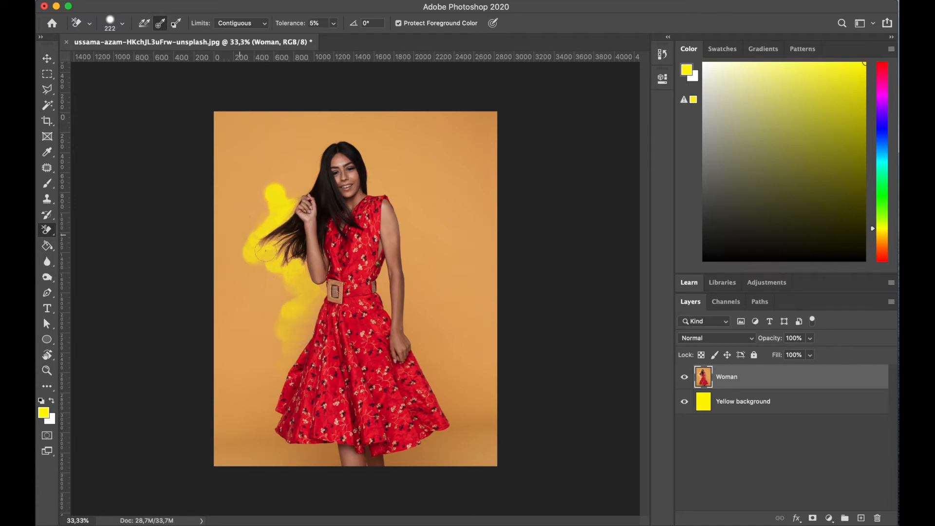
drag(263, 229, 263, 263)
key(super+plus)
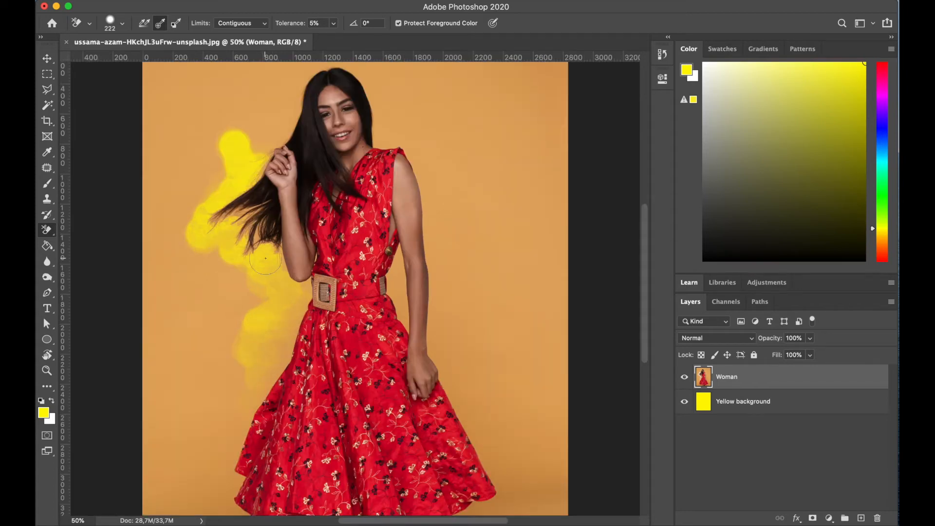
mouse_move(220, 239)
mouse_down()
mouse_move(246, 275)
mouse_move(278, 267)
mouse_move(257, 286)
mouse_move(263, 303)
mouse_move(297, 313)
mouse_move(260, 380)
mouse_move(281, 353)
mouse_move(286, 276)
mouse_up()
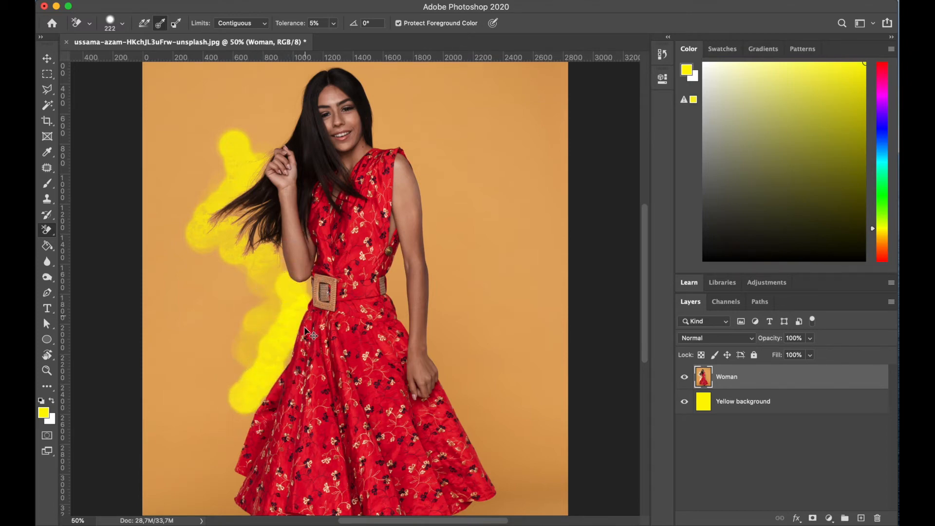
key(super+z)
key(super+z)
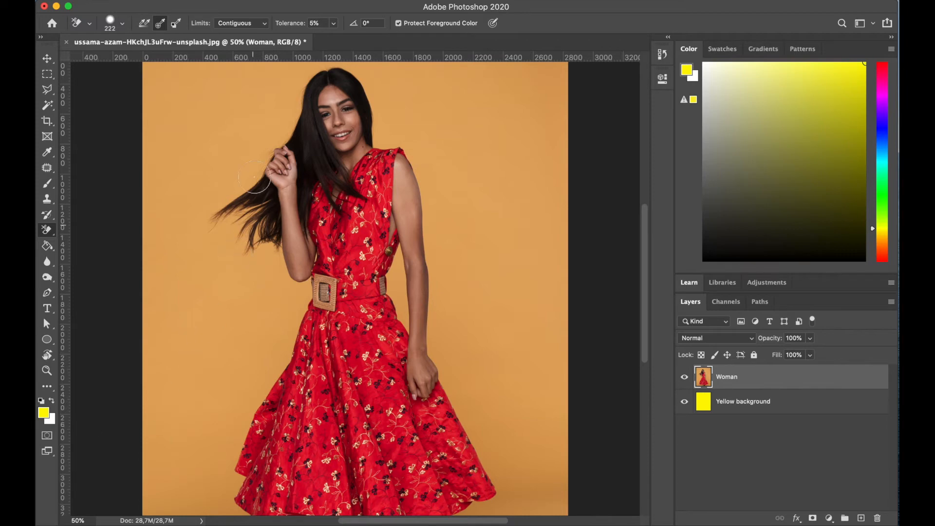
- Try erasing the background beside the hair with tolerance at 80%, then undo the stroke
double_click(319, 25)
text(80)
key(Return)
mouse_move(257, 106)
mouse_down()
mouse_move(275, 119)
mouse_move(266, 178)
mouse_move(238, 187)
mouse_move(206, 216)
mouse_move(245, 216)
mouse_move(238, 239)
mouse_move(272, 245)
mouse_move(280, 292)
mouse_move(290, 295)
mouse_move(295, 282)
mouse_move(304, 291)
mouse_move(295, 315)
mouse_move(319, 326)
mouse_move(305, 345)
mouse_up()
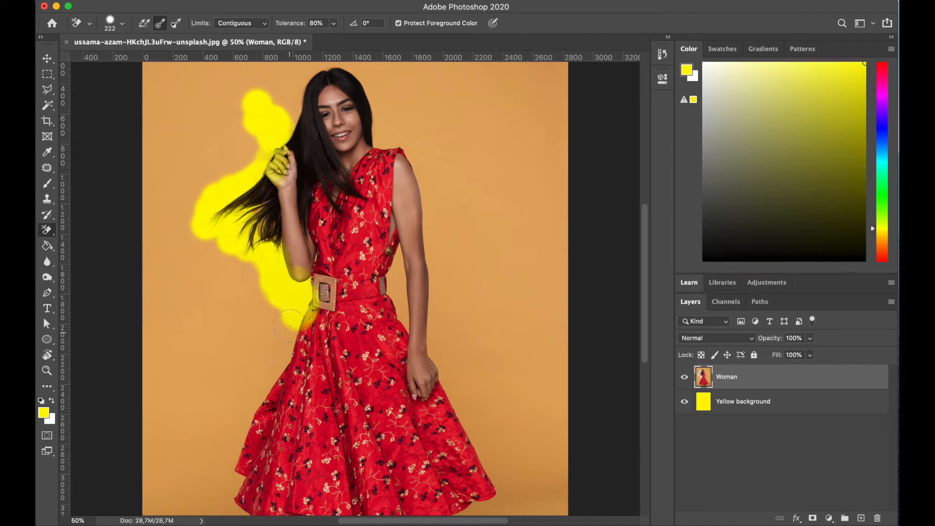
key(super+z)
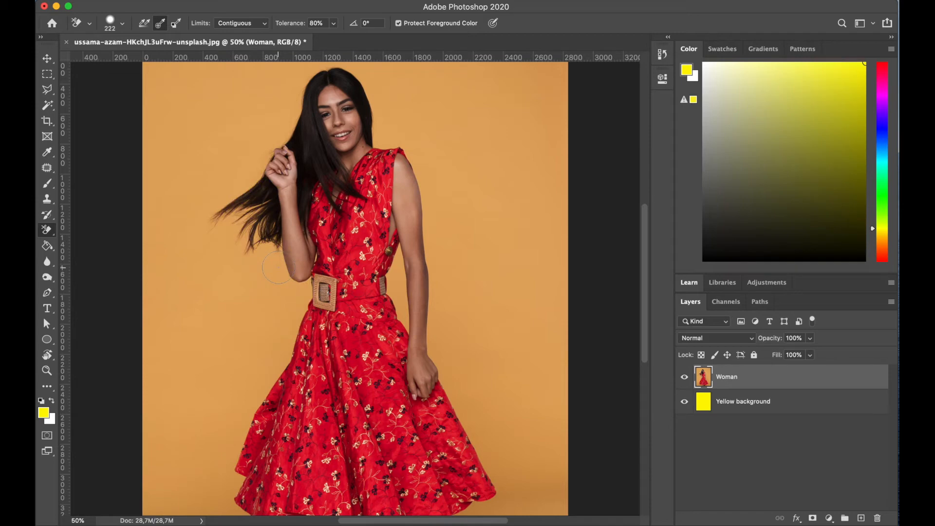
- Try erasing the background beside the hair with tolerance at 40%, then undo the stroke
click(298, 24)
text(40)
mouse_move(292, 113)
mouse_down()
mouse_move(246, 178)
mouse_move(199, 208)
mouse_move(210, 226)
mouse_move(233, 224)
mouse_move(261, 157)
mouse_up()
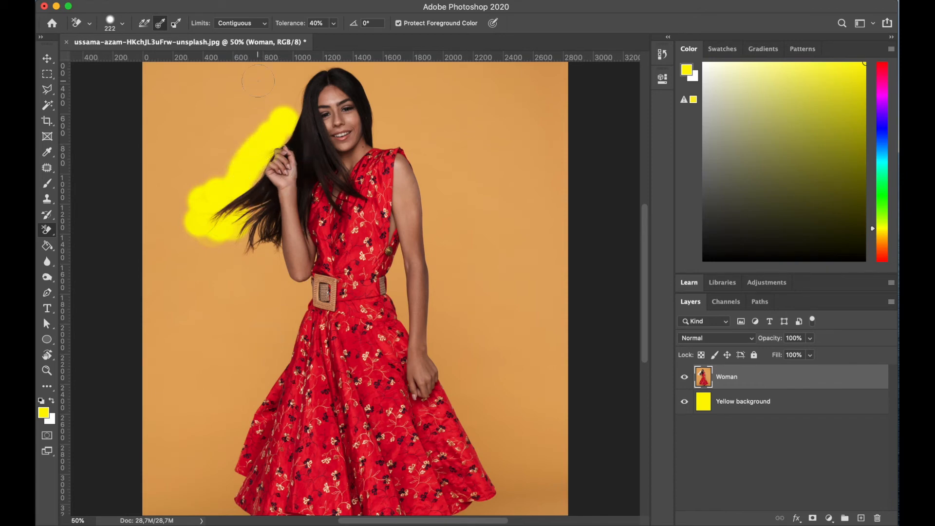
key(super+z)
- Set the tolerance to 30% and erase the orange background along the hair and left side of the dress
drag(324, 22, 284, 22)
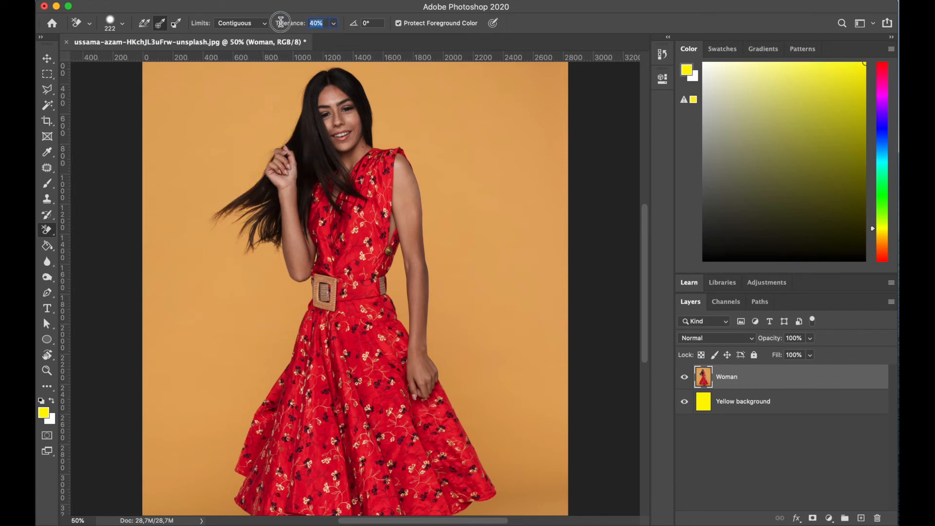
text(30)
key(Return)
mouse_move(291, 84)
mouse_down()
mouse_move(278, 134)
mouse_move(194, 212)
mouse_move(209, 220)
mouse_move(242, 201)
mouse_move(263, 222)
mouse_move(248, 245)
mouse_move(260, 254)
mouse_move(261, 298)
mouse_move(269, 250)
mouse_move(263, 259)
mouse_move(273, 287)
mouse_move(291, 288)
mouse_move(299, 306)
mouse_move(271, 323)
mouse_move(250, 389)
mouse_move(295, 329)
mouse_move(271, 335)
mouse_move(274, 369)
mouse_up()
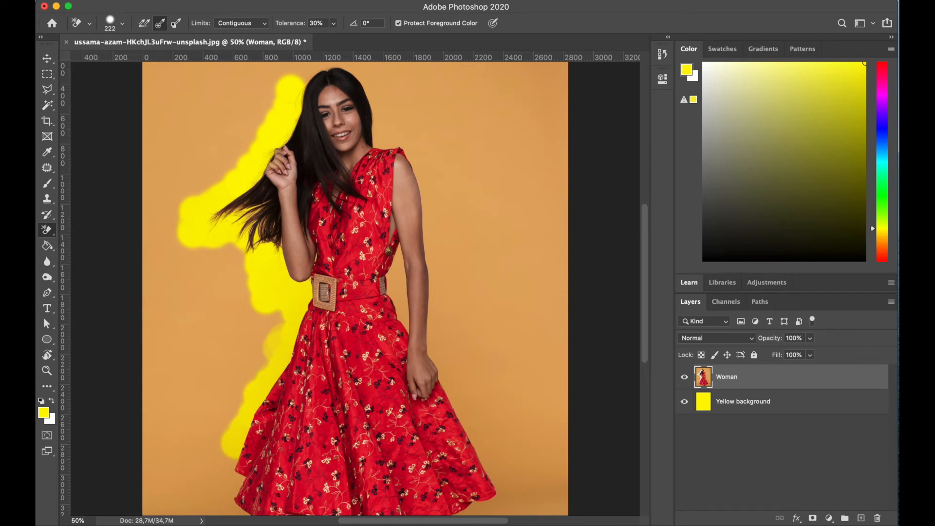
- Erase the remaining orange background around the hair, body and dress with the Background Eraser
scroll(115, 216, down, 3)
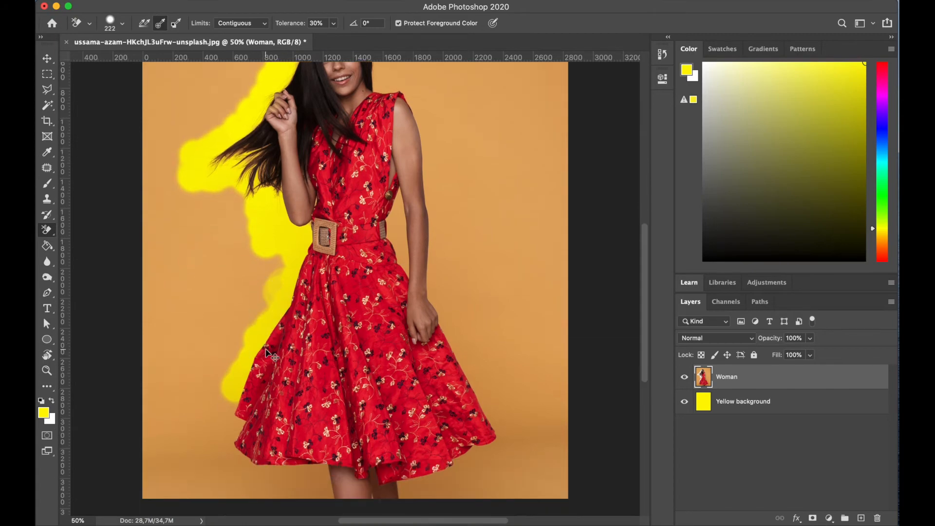
key(super+minus)
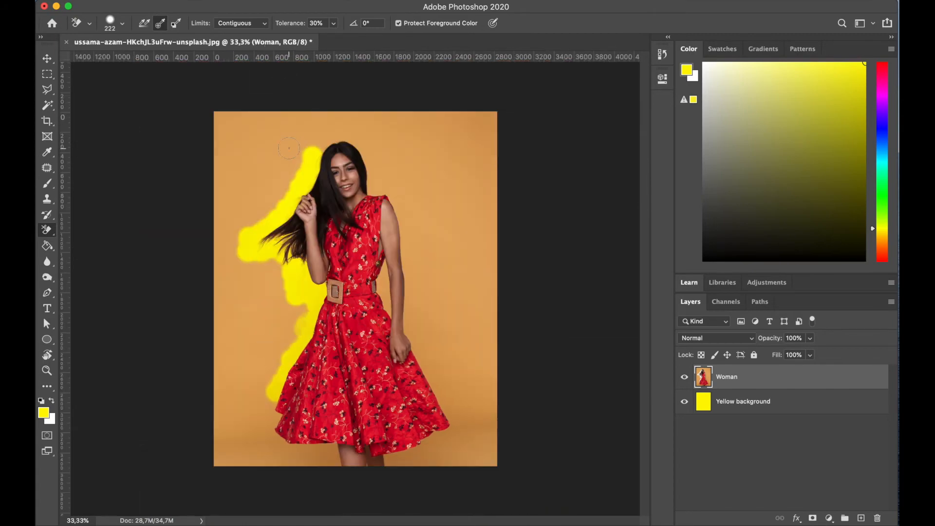
mouse_move(323, 145)
mouse_down()
mouse_move(357, 138)
mouse_move(343, 138)
mouse_move(362, 156)
mouse_move(361, 144)
mouse_move(375, 191)
mouse_move(404, 195)
mouse_move(406, 215)
mouse_move(392, 187)
mouse_move(422, 247)
mouse_move(410, 236)
mouse_move(413, 338)
mouse_move(450, 399)
mouse_move(451, 418)
mouse_move(442, 439)
mouse_move(397, 464)
mouse_move(390, 456)
mouse_move(437, 455)
mouse_move(414, 464)
mouse_move(434, 465)
mouse_move(408, 465)
mouse_move(479, 462)
mouse_move(461, 439)
mouse_move(466, 426)
mouse_move(463, 457)
mouse_move(427, 325)
mouse_move(422, 239)
mouse_move(406, 182)
mouse_move(394, 203)
mouse_move(363, 128)
mouse_move(398, 167)
mouse_move(368, 124)
mouse_move(330, 124)
mouse_move(284, 145)
mouse_move(285, 164)
mouse_move(317, 136)
mouse_move(284, 186)
mouse_move(247, 217)
mouse_move(279, 200)
mouse_move(226, 252)
mouse_move(275, 273)
mouse_move(265, 257)
mouse_move(284, 287)
mouse_move(292, 330)
mouse_move(297, 297)
mouse_move(261, 392)
mouse_move(275, 441)
mouse_move(329, 449)
mouse_move(328, 472)
mouse_move(267, 433)
mouse_move(251, 439)
mouse_move(259, 471)
mouse_move(275, 386)
mouse_up()
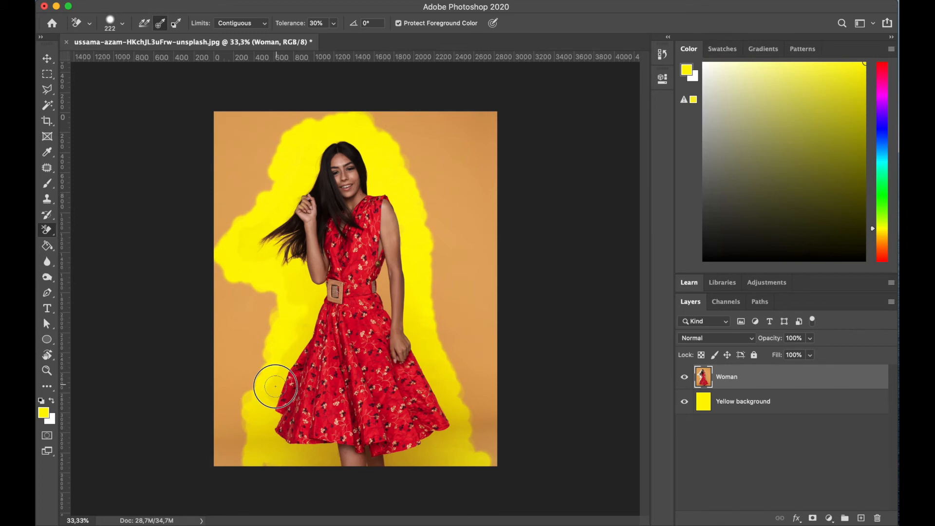
mouse_move(293, 349)
mouse_down()
mouse_move(271, 387)
mouse_move(309, 293)
mouse_move(268, 250)
mouse_move(264, 225)
mouse_move(276, 240)
mouse_move(246, 274)
mouse_up()
- Erase the orange background beside the woman's right arm and torso
key(super+plus)
key(super+plus)
key(super+plus)
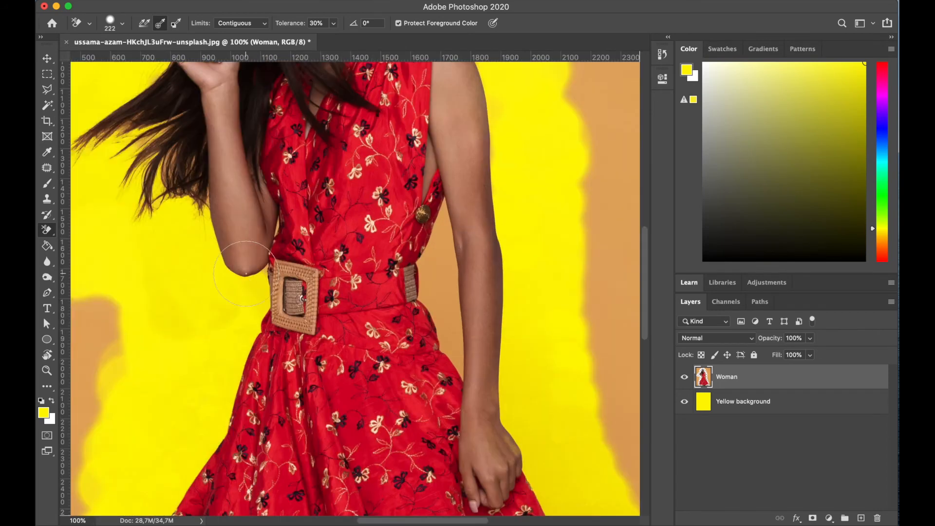
mouse_move(441, 273)
mouse_down()
mouse_move(475, 296)
mouse_move(453, 355)
mouse_move(458, 369)
mouse_move(451, 192)
mouse_up()
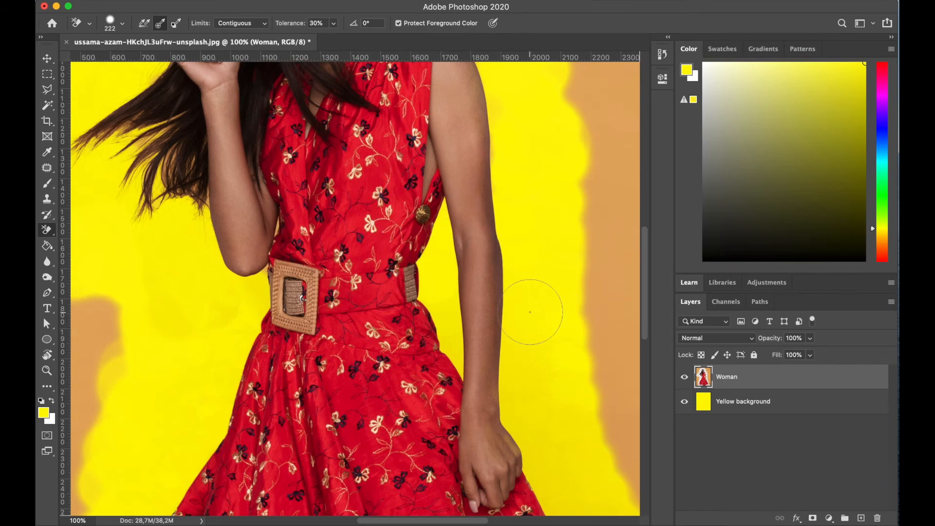
scroll(530, 312, up, 10)
scroll(530, 312, left, 10)
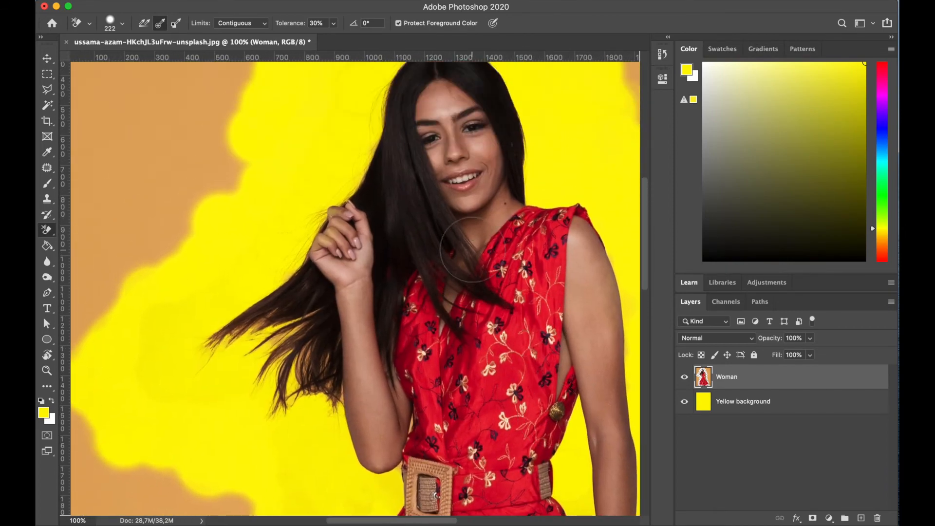
scroll(470, 250, up, 5)
scroll(470, 249, left, 2)
key(super+minus)
key(super+minus)
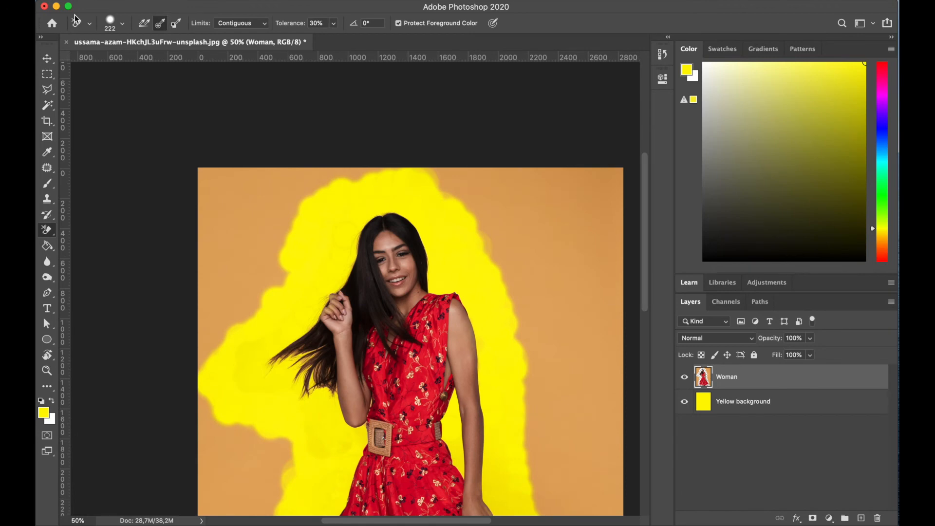
- Switch to the Eraser Tool with a hard round brush about 476 px and erase the leftover orange areas
right_click(49, 235)
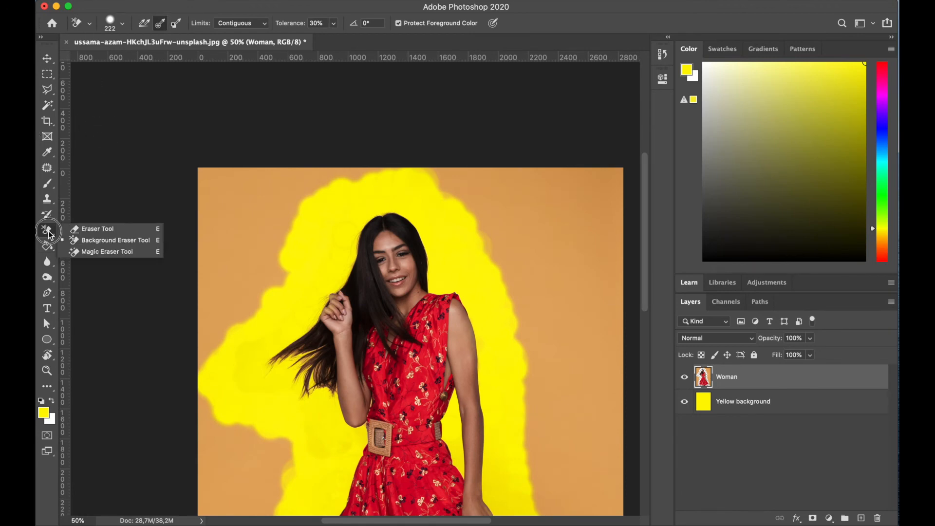
click(97, 222)
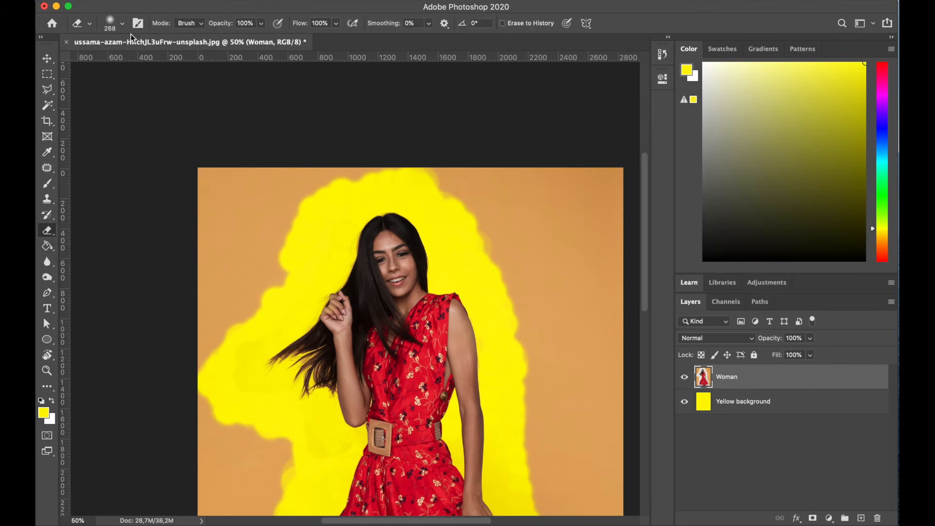
click(122, 24)
click(143, 190)
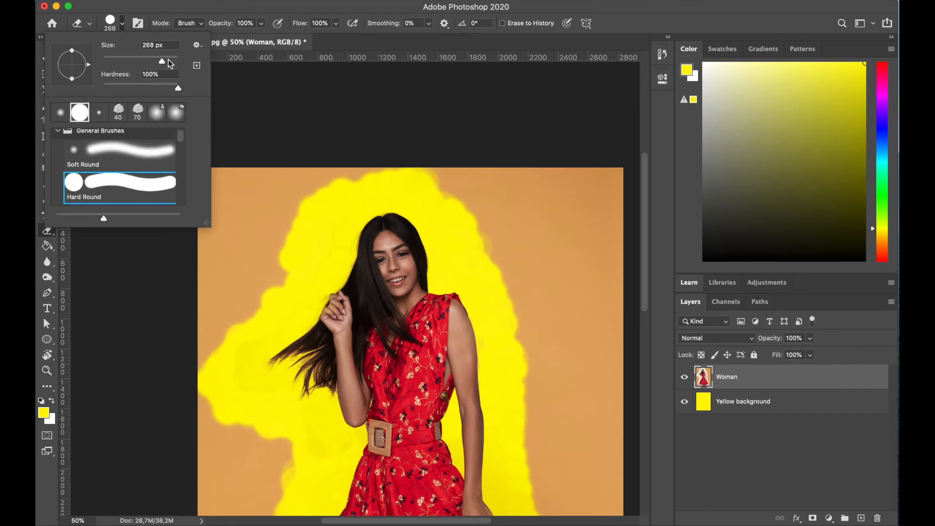
mouse_move(243, 221)
mouse_down()
mouse_move(211, 232)
mouse_move(186, 189)
mouse_move(260, 161)
mouse_move(329, 155)
mouse_move(429, 160)
mouse_move(622, 206)
mouse_move(599, 188)
mouse_up()
key(super+minus)
mouse_move(405, 145)
mouse_down()
mouse_move(430, 182)
mouse_move(457, 345)
mouse_move(491, 458)
mouse_move(467, 234)
mouse_move(444, 163)
mouse_move(494, 254)
mouse_up()
mouse_move(201, 138)
mouse_down()
mouse_move(246, 167)
mouse_move(209, 226)
mouse_move(215, 183)
mouse_move(229, 203)
mouse_move(228, 305)
mouse_move(253, 311)
mouse_move(234, 463)
mouse_move(223, 319)
mouse_move(219, 452)
mouse_up()
- Lower the eraser hardness to 20% and erase leftover orange spots near the hair and dress
click(121, 23)
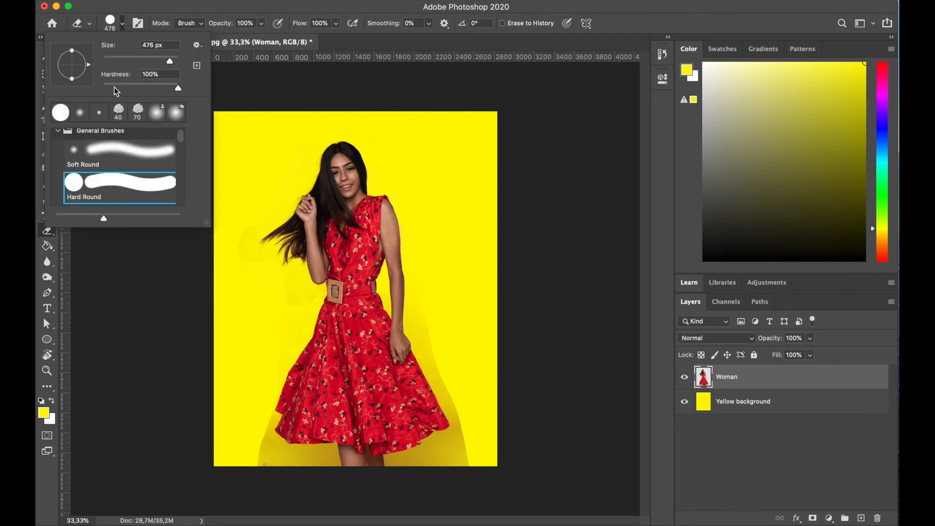
drag(172, 91, 121, 91)
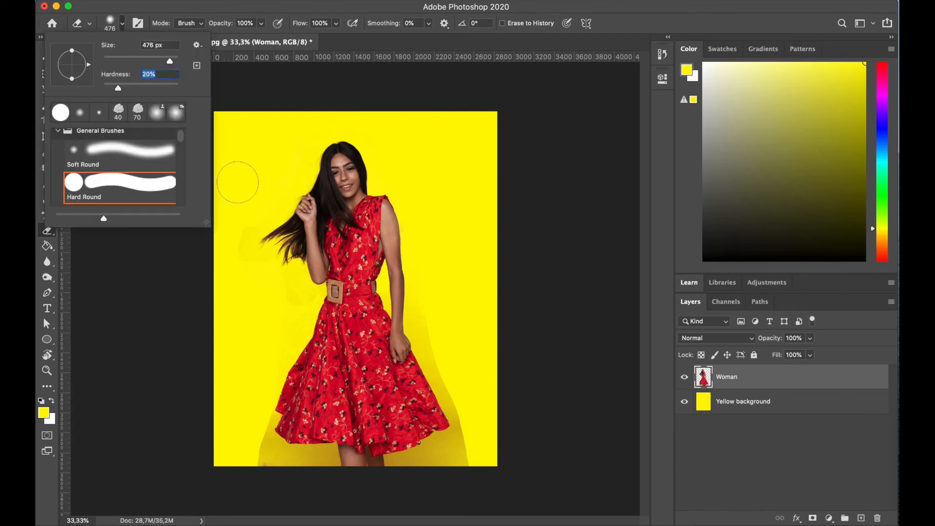
click(248, 166)
click(291, 297)
mouse_move(286, 307)
mouse_down()
mouse_move(272, 294)
mouse_move(265, 308)
mouse_up()
mouse_move(219, 201)
mouse_down()
mouse_move(221, 244)
mouse_move(245, 214)
mouse_up()
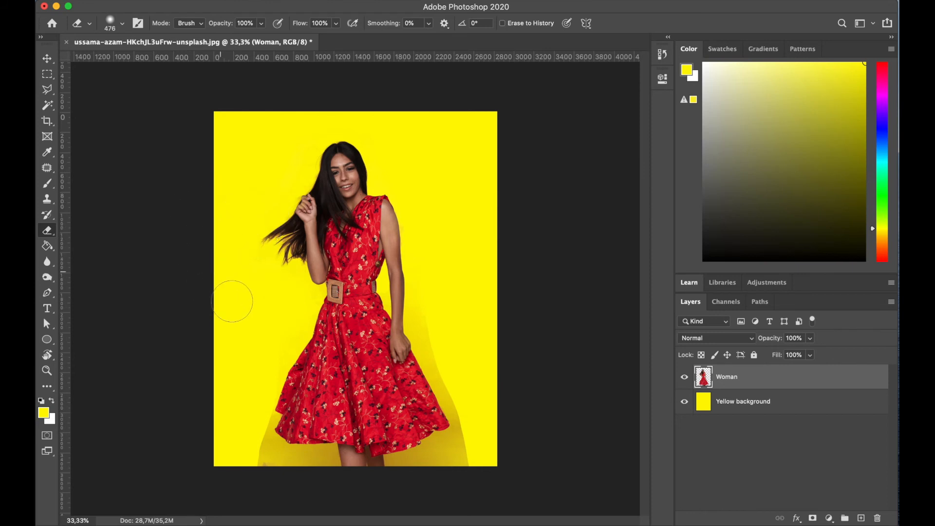
- Reduce the eraser size to about 169 px and erase the orange shadow along the dress hem
right_click(471, 300)
drag(557, 341, 536, 336)
click(424, 291)
right_click(443, 351)
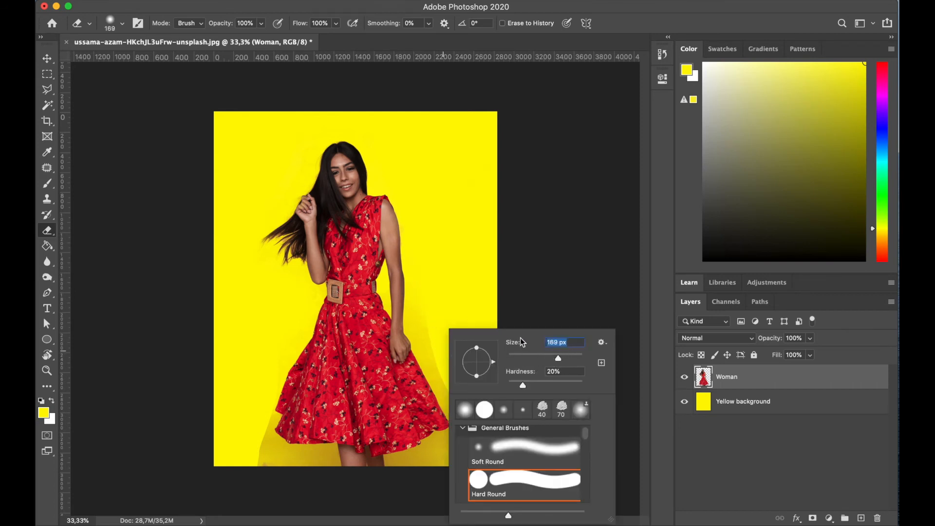
click(431, 304)
mouse_move(423, 324)
mouse_down()
mouse_move(434, 358)
mouse_move(416, 329)
mouse_move(422, 346)
mouse_move(465, 433)
mouse_move(454, 465)
mouse_move(468, 464)
mouse_move(445, 444)
mouse_move(433, 462)
mouse_move(396, 468)
mouse_up()
mouse_move(324, 470)
mouse_down()
mouse_move(263, 455)
mouse_move(240, 435)
mouse_up()
- Switch back to the Background Eraser Tool and erase the remaining orange under and beside the dress
right_click(44, 232)
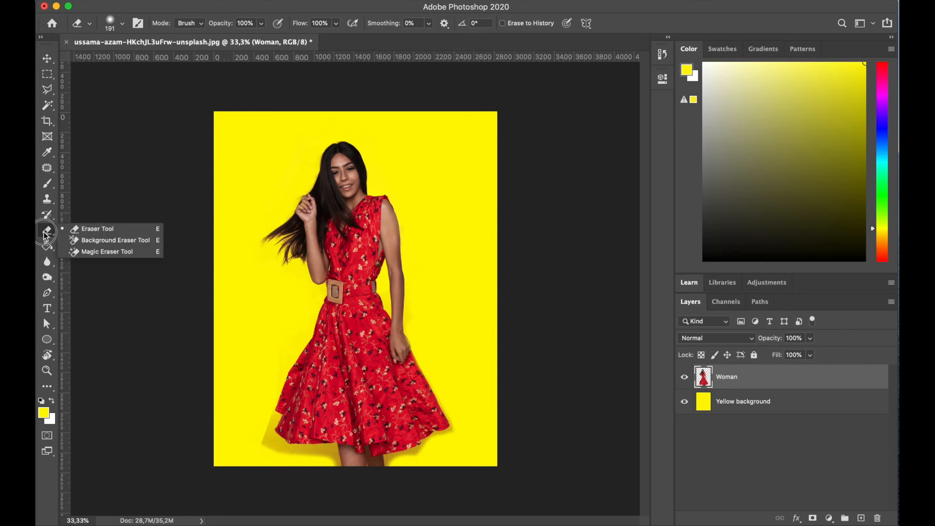
click(98, 242)
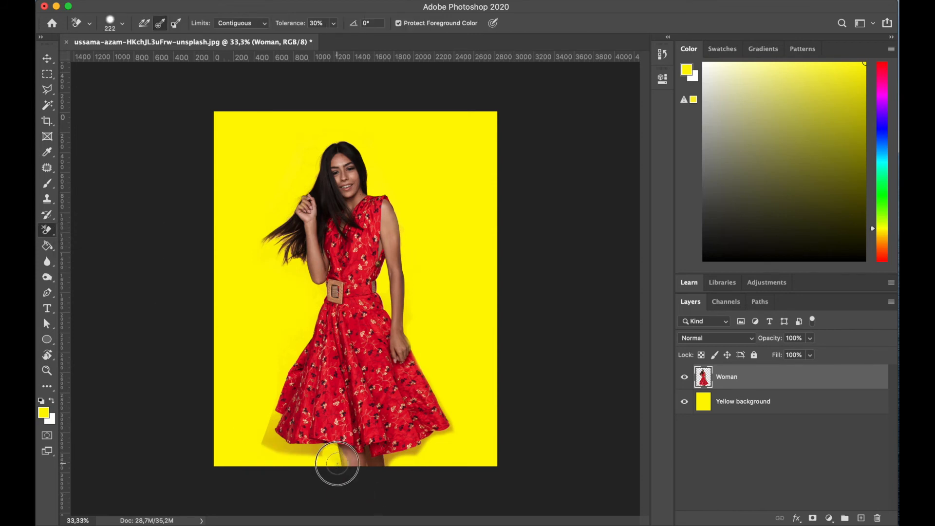
mouse_move(324, 456)
mouse_down()
mouse_move(261, 437)
mouse_move(271, 414)
mouse_move(266, 434)
mouse_move(330, 461)
mouse_up()
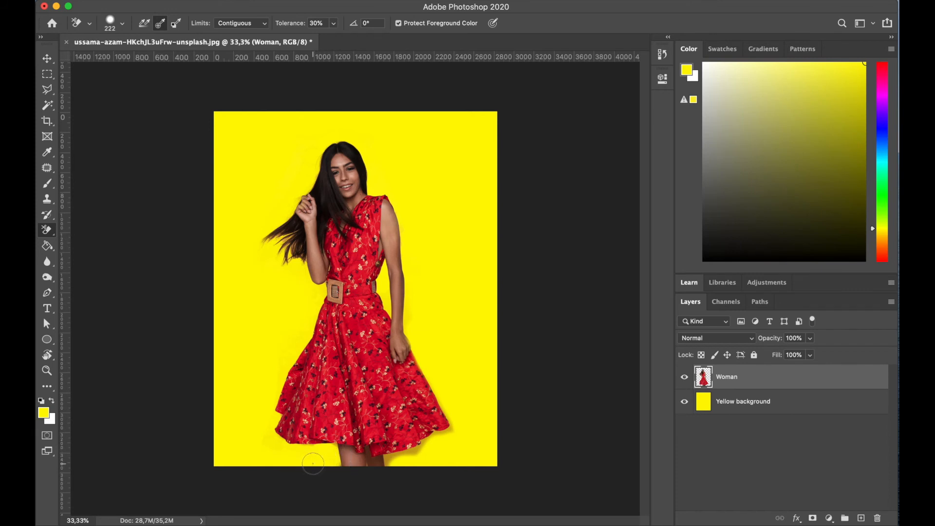
mouse_move(396, 458)
mouse_down()
mouse_move(450, 432)
mouse_move(389, 460)
mouse_up()
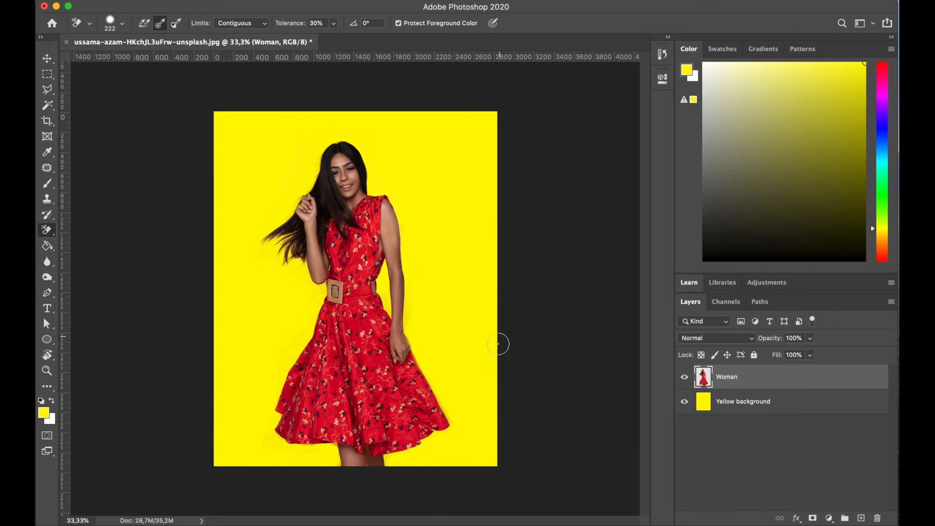
mouse_move(443, 409)
mouse_down()
mouse_move(419, 341)
mouse_move(416, 282)
mouse_up()
- Zoom in to inspect the hair edges against the yellow background
key(super+equal)
key(super+equal)
key(super+equal)
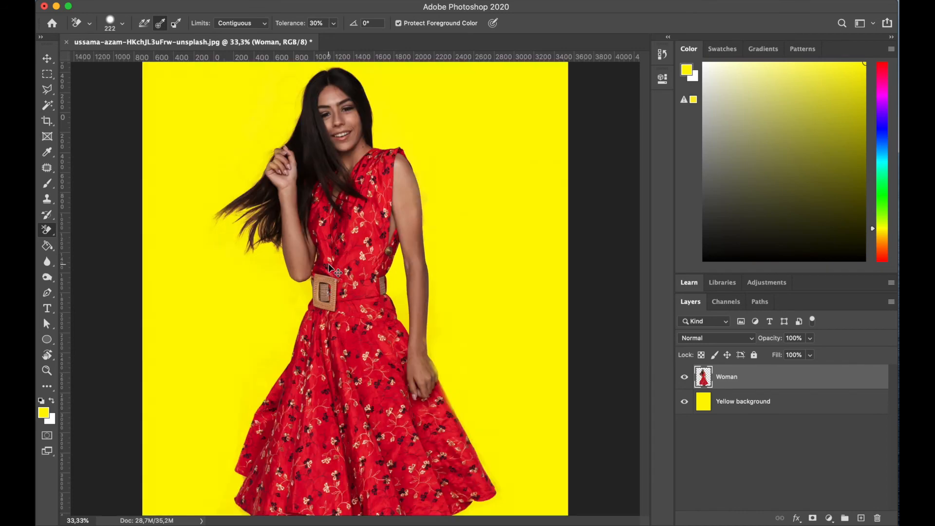
scroll(314, 258, up, 10)
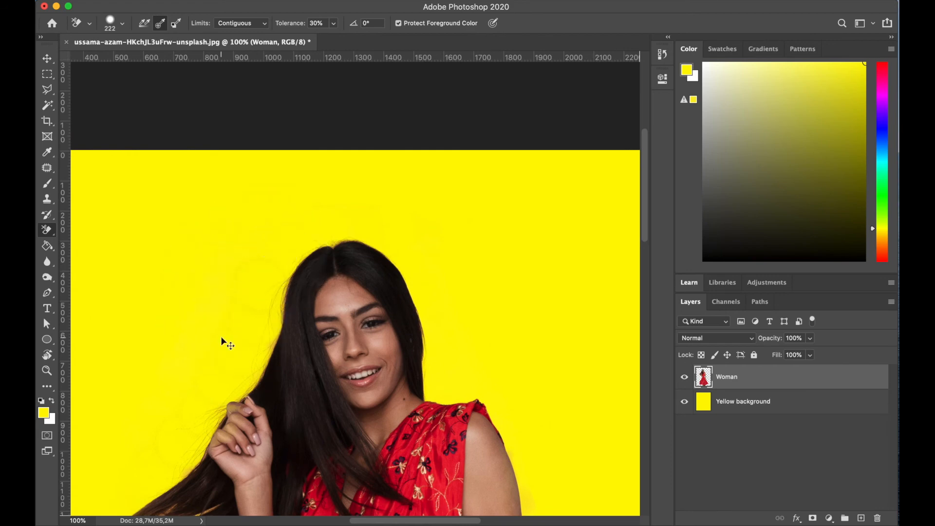
key(super+equal)
scroll(265, 330, down, 5)
scroll(265, 330, up, 4)
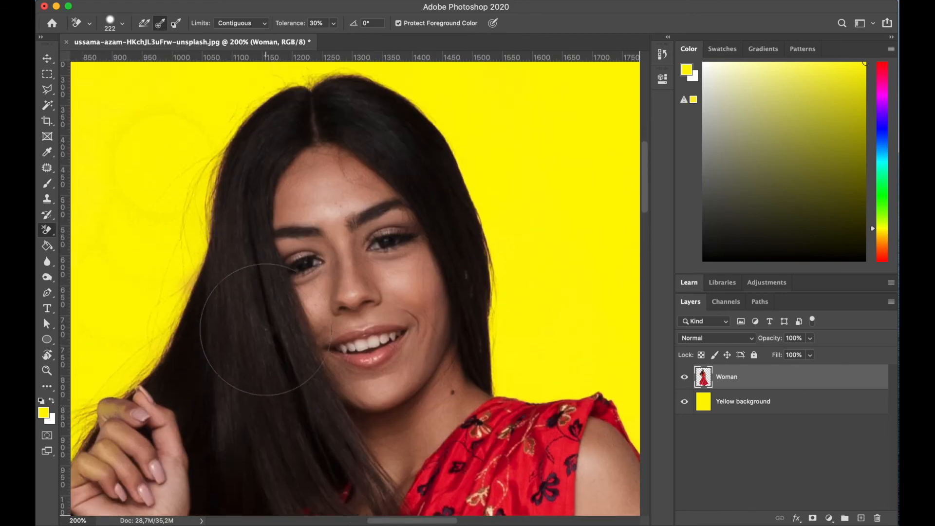
key(super+minus)
key(super+minus)
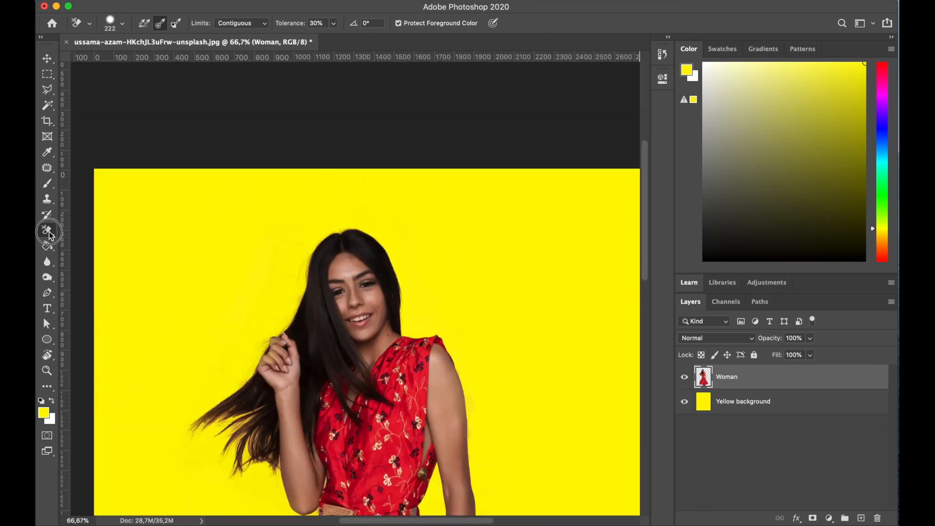
- Switch to the Eraser Tool and erase leftover orange beside the flying hair strands
click(50, 236)
click(103, 230)
mouse_move(265, 245)
mouse_down()
mouse_move(291, 237)
mouse_move(262, 266)
mouse_move(267, 293)
mouse_up()
mouse_move(223, 349)
mouse_down()
mouse_move(237, 331)
mouse_move(194, 371)
mouse_up()
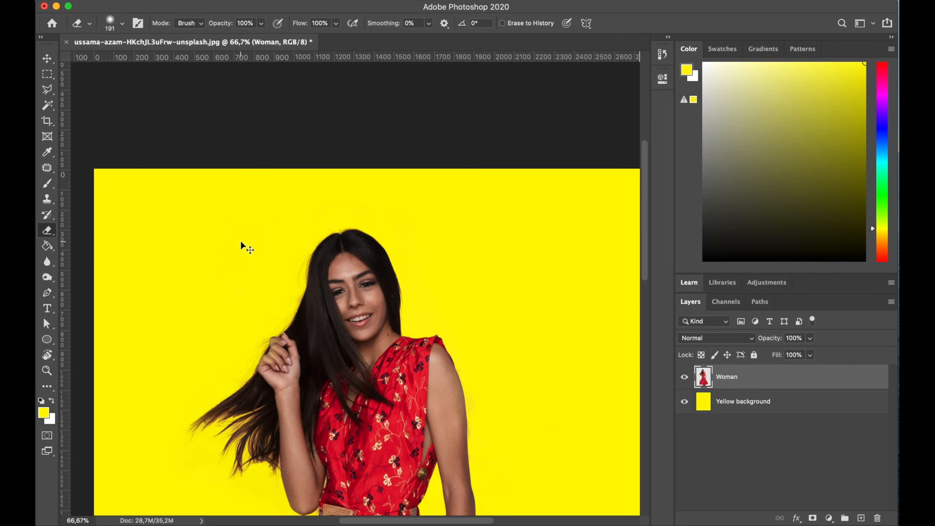
key(super+minus)
key(super+minus)
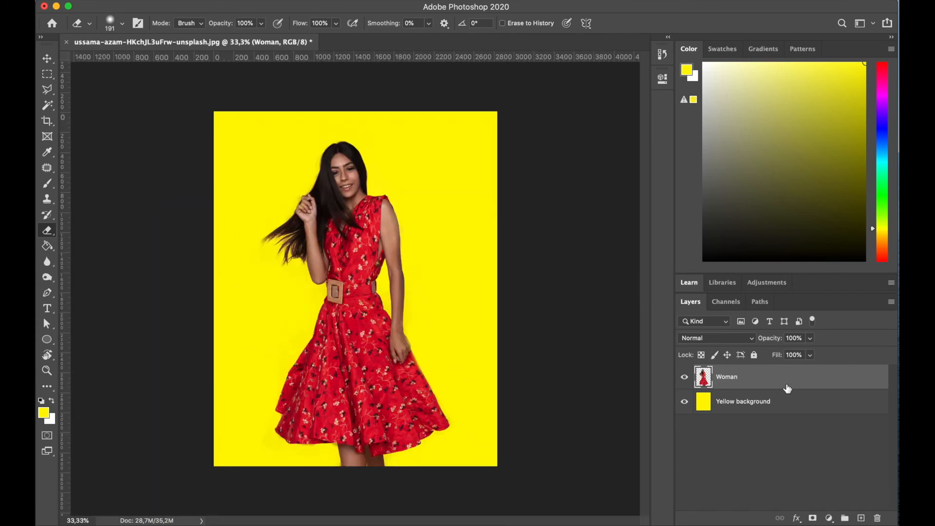
- Shift the Yellow background layer's hue to +21 with Hue/Saturation
click(751, 407)
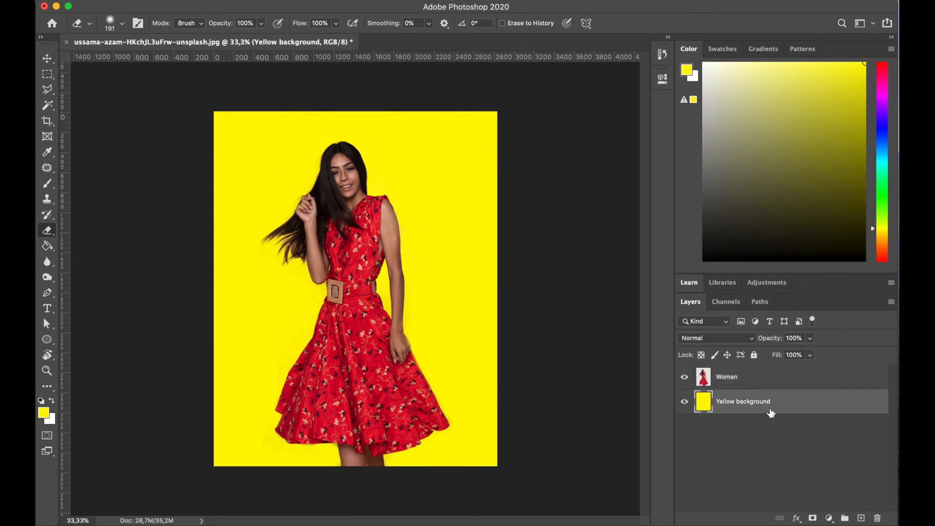
key(super+u)
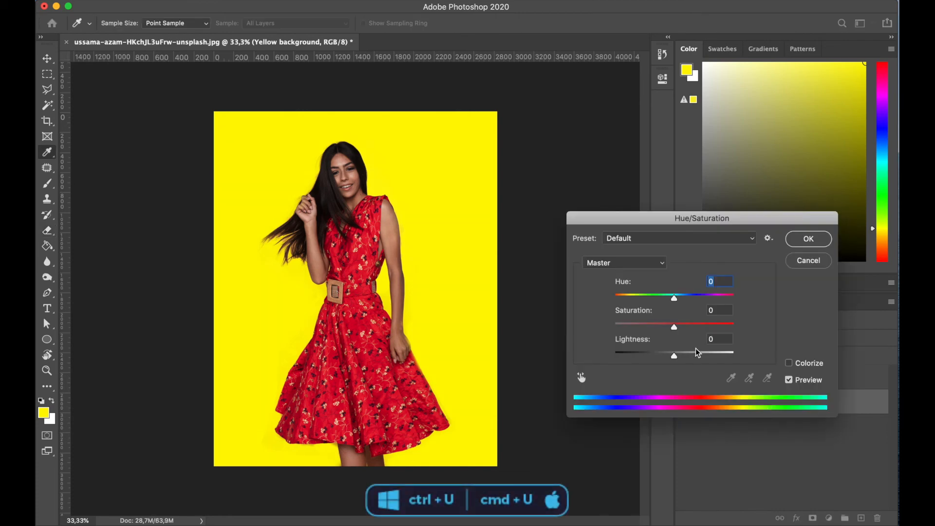
drag(657, 219, 598, 117)
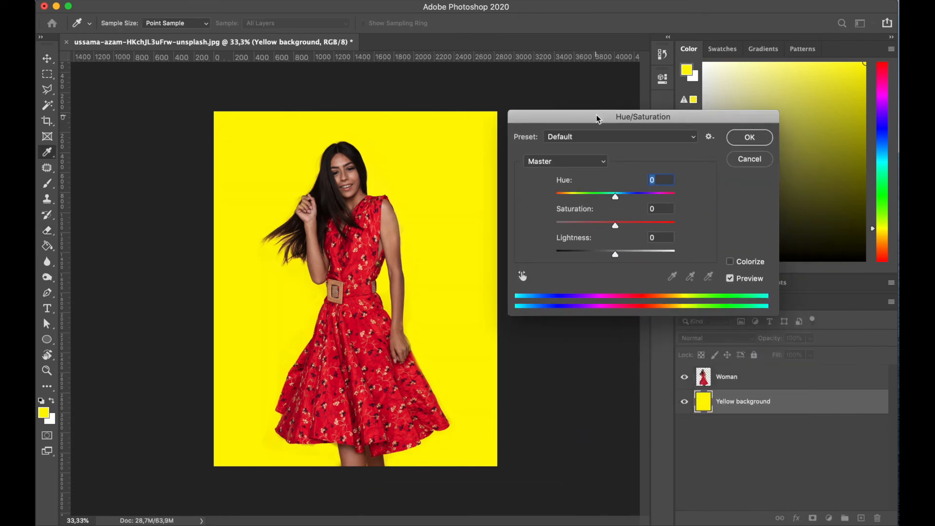
mouse_move(616, 201)
mouse_down()
mouse_move(655, 200)
mouse_move(575, 201)
mouse_move(646, 202)
mouse_move(584, 204)
mouse_move(630, 203)
mouse_up()
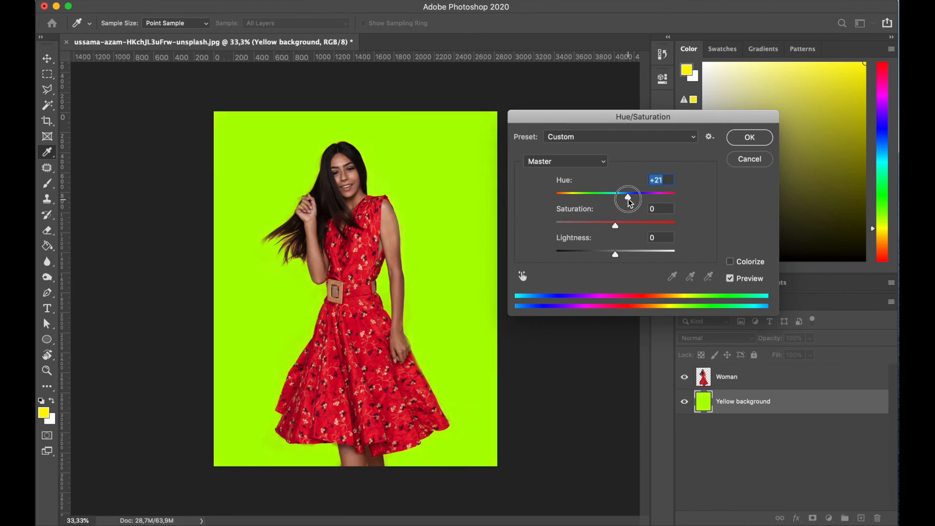
click(749, 138)
- Bring the bruno-martins-GkZvxVsHYWw-unsplash street photo from another app into the document as a layer above Yellow background
key(e)
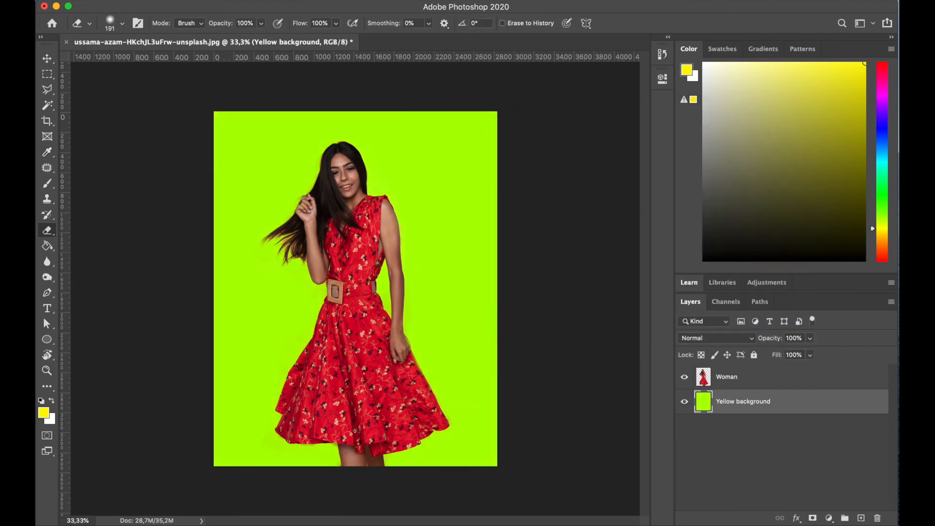
key(super+Tab)
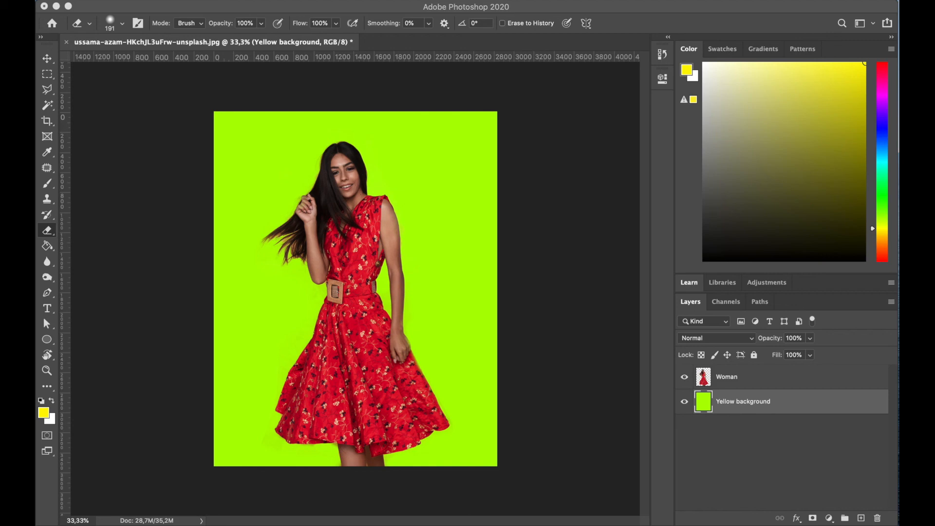
drag(305, 73, 381, 217)
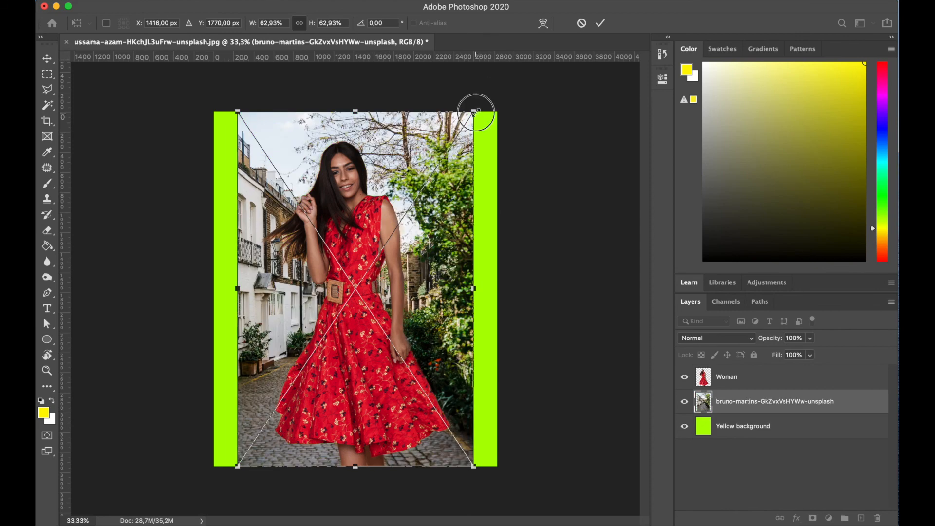
- Scale the placed street photo to 133.34% and commit the transform
drag(475, 113, 674, 1)
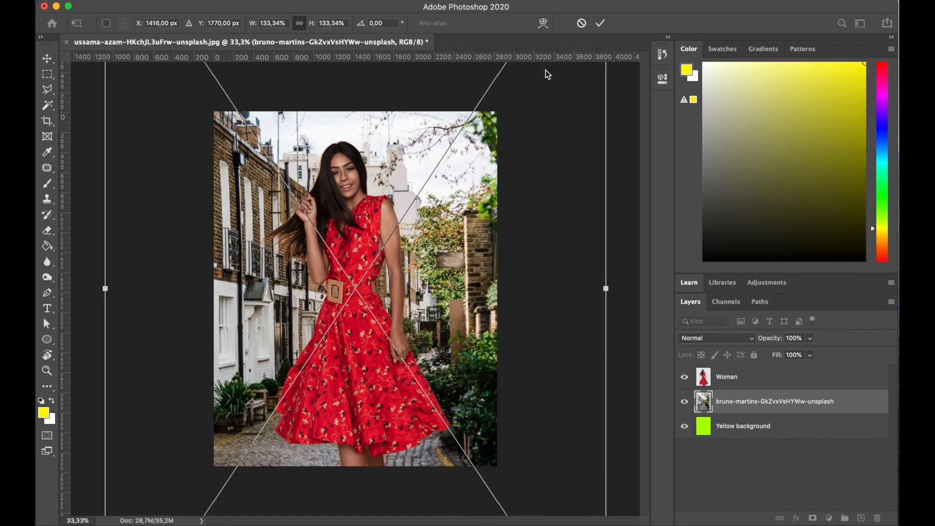
key(super+minus)
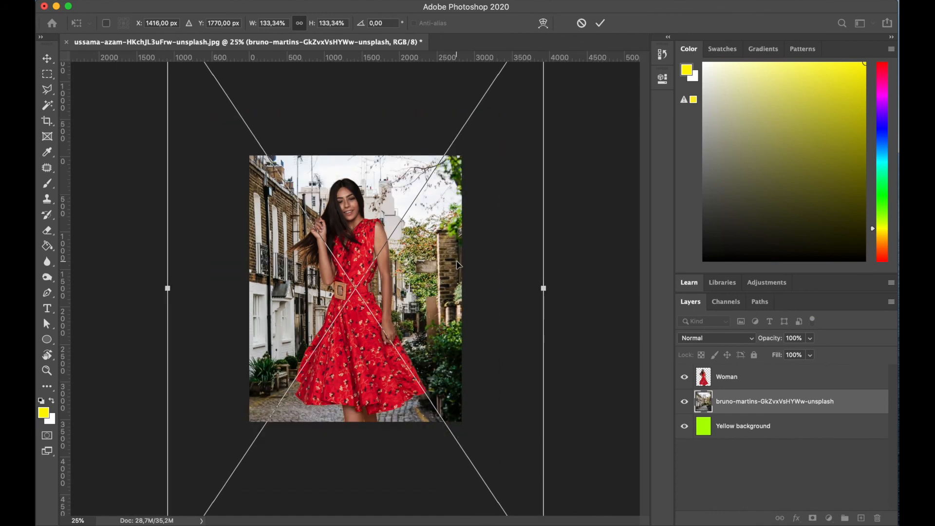
key(Return)
- Move the street photo upward behind the woman and select the Woman layer
key(e)
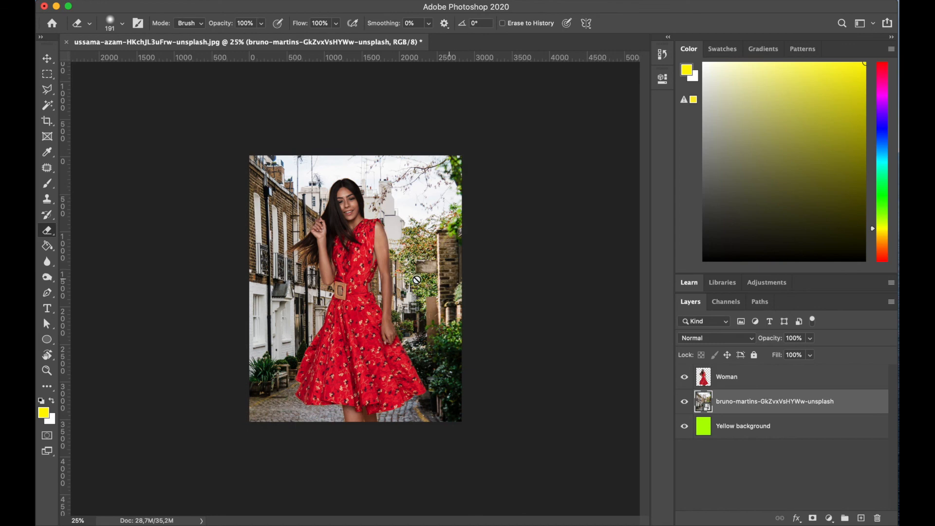
click(51, 59)
drag(441, 340, 445, 287)
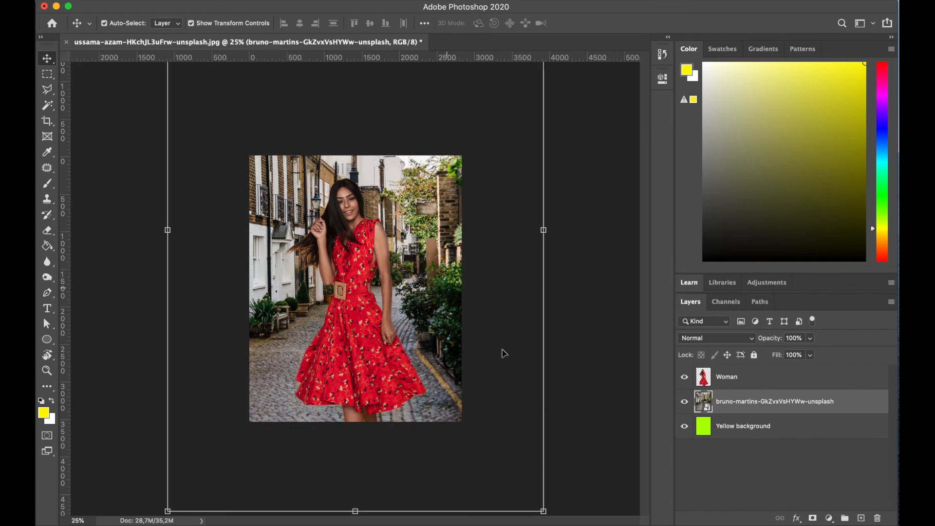
click(48, 74)
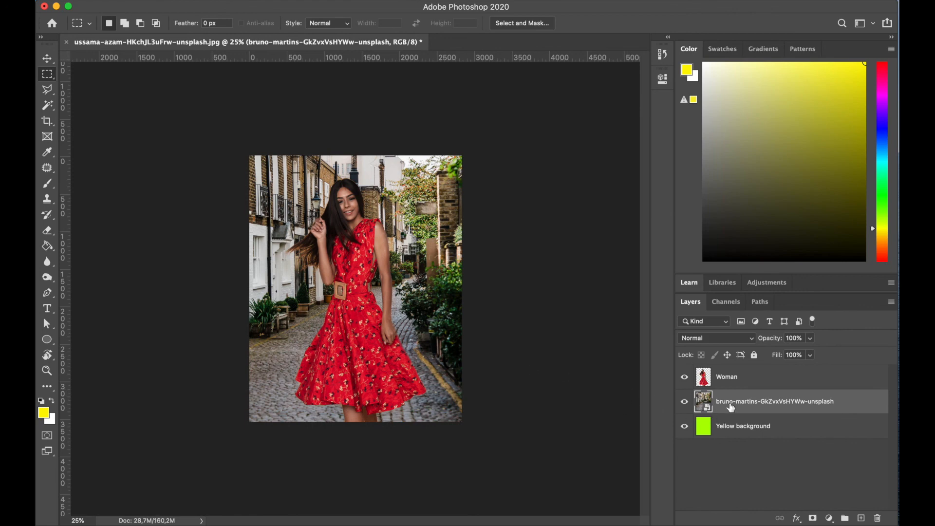
key(super+plus)
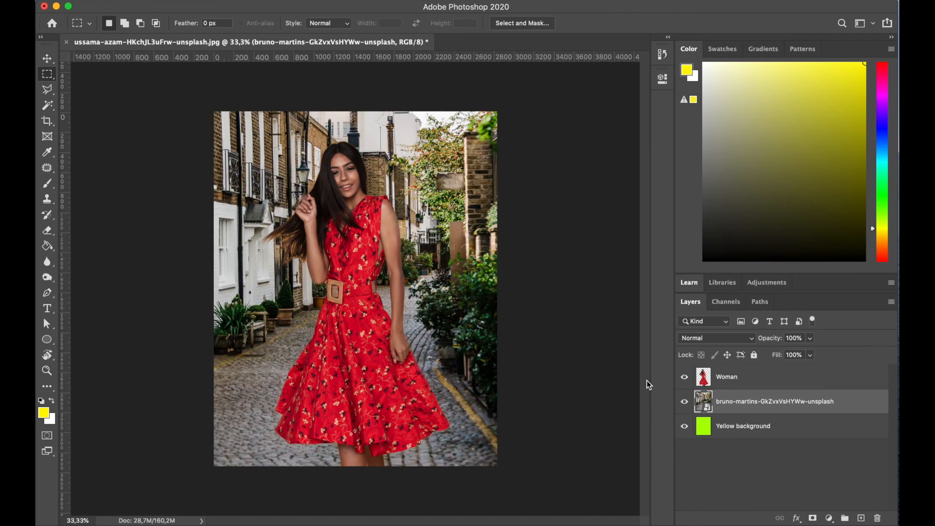
click(726, 378)
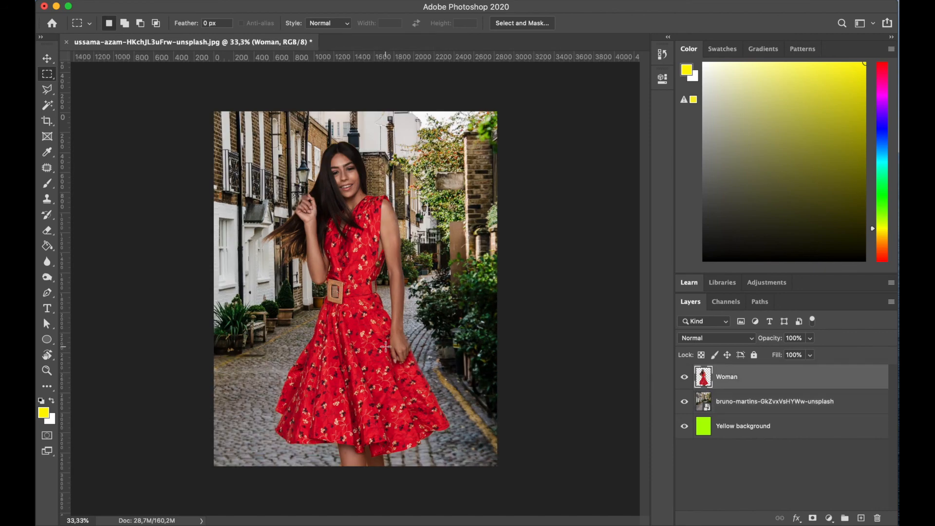